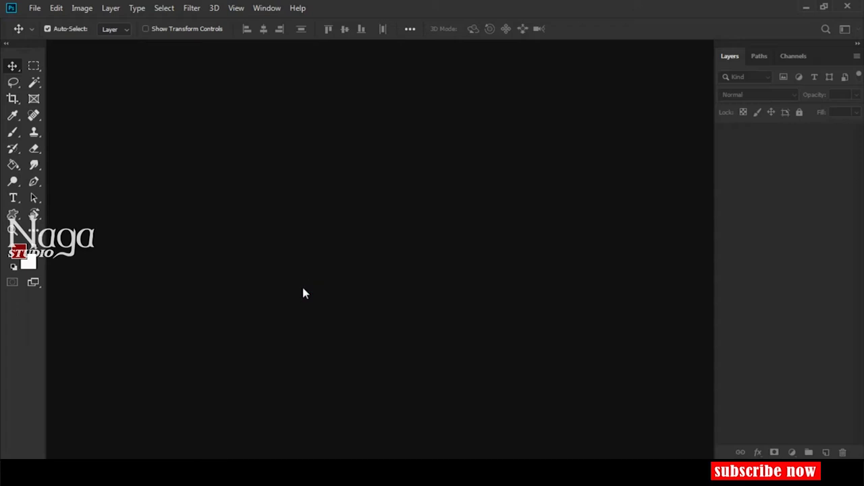
# Step: Create a new document 'lg005' at 1000 × 1000 px, 300 ppi, with a transparent background
pyautogui.hotkey('ctrl', 'n')
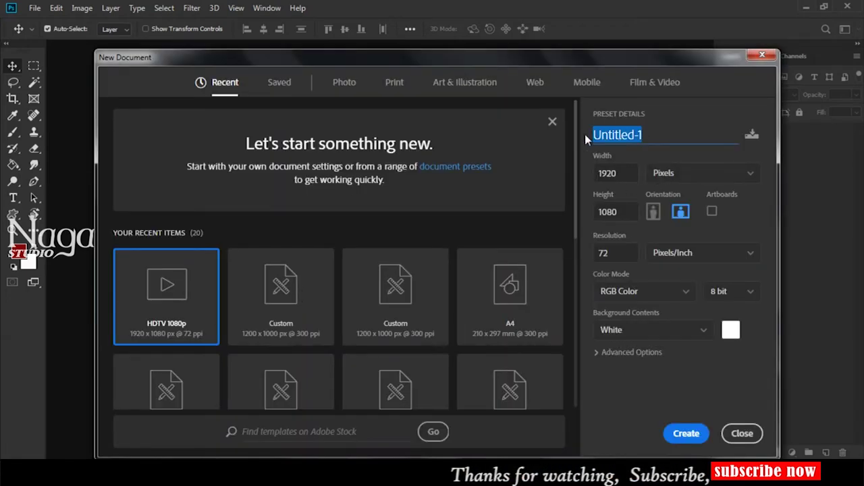
pyautogui.write('lg005')
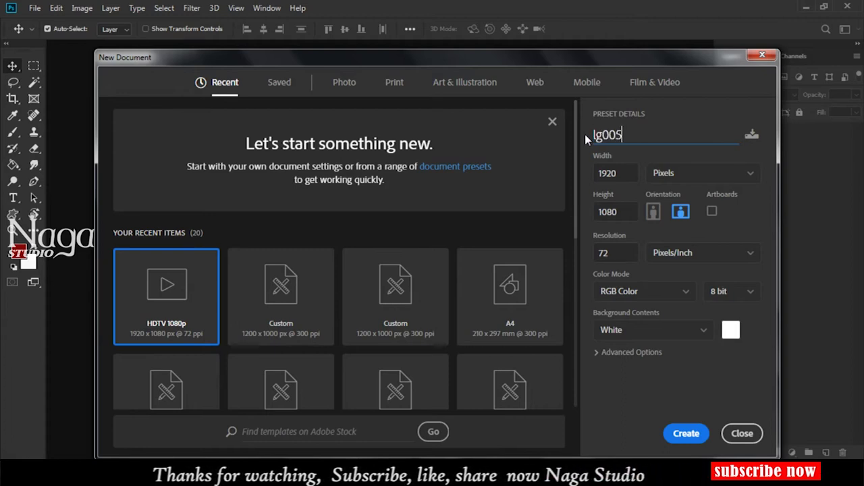
pyautogui.doubleClick(617, 173)
pyautogui.write('100')
pyautogui.press('Tab')
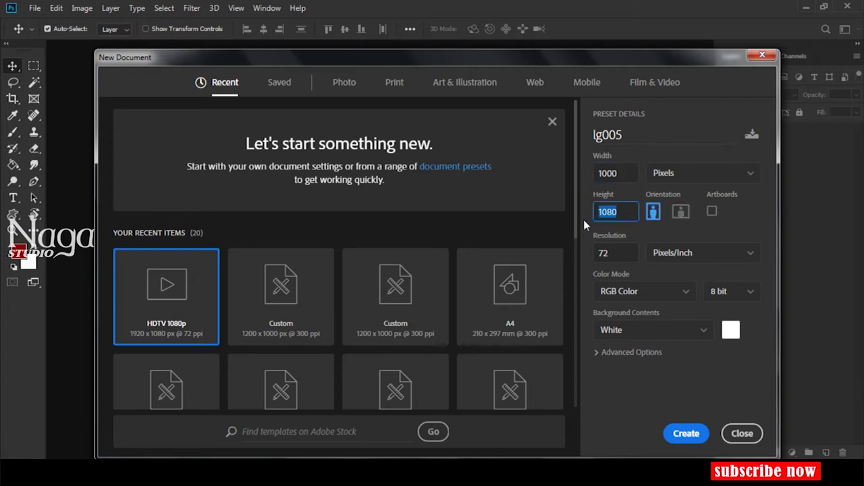
pyautogui.write('1000')
pyautogui.write('300')
pyautogui.click(675, 329)
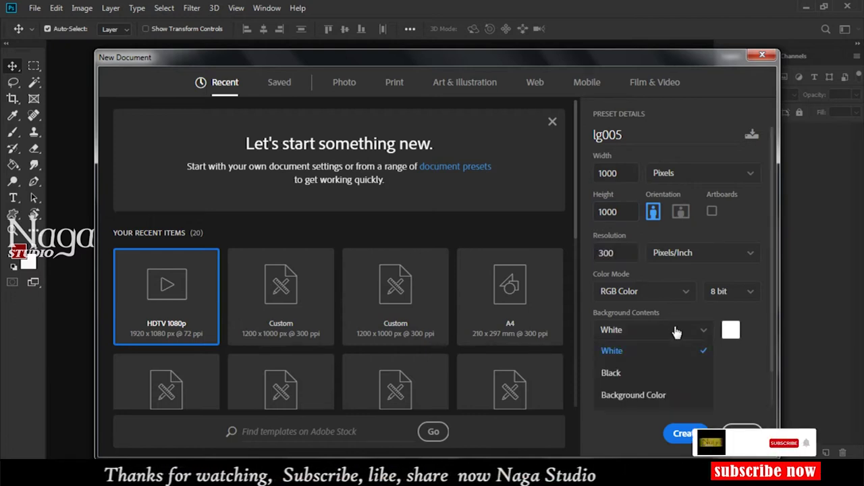
pyautogui.click(645, 380)
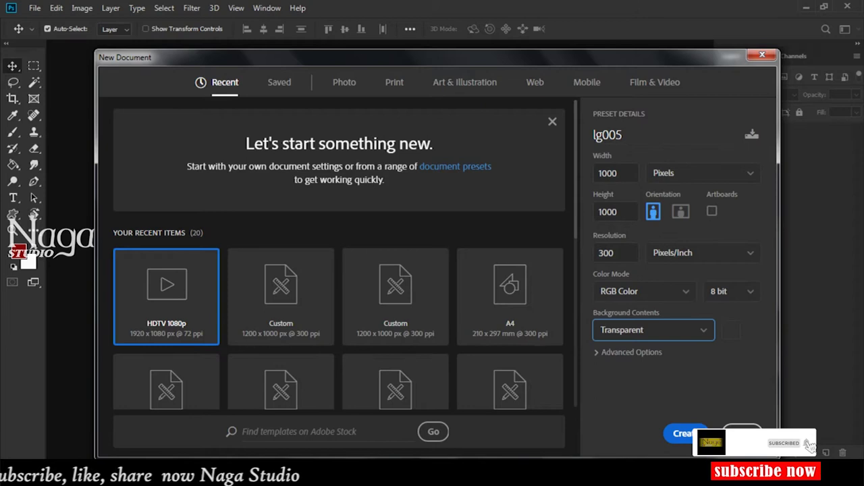
pyautogui.click(684, 434)
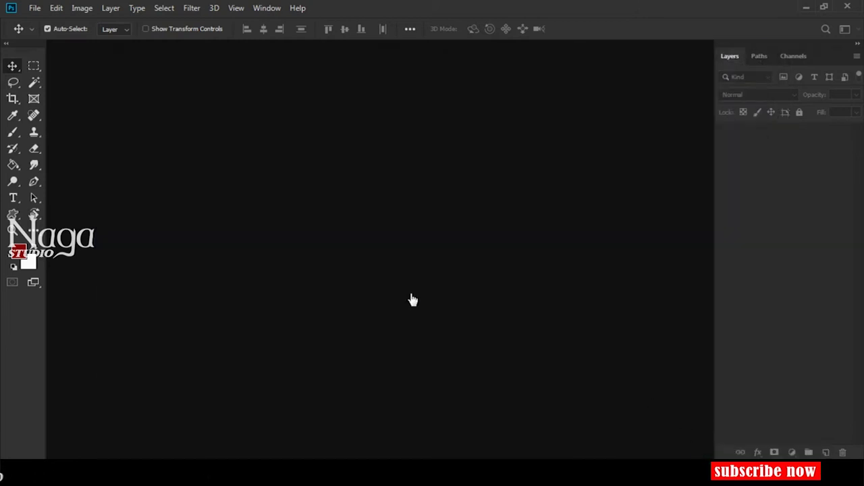
# Step: Draw the red ring custom shape about 930 × 940 px across nearly the whole canvas
pyautogui.click(10, 216)
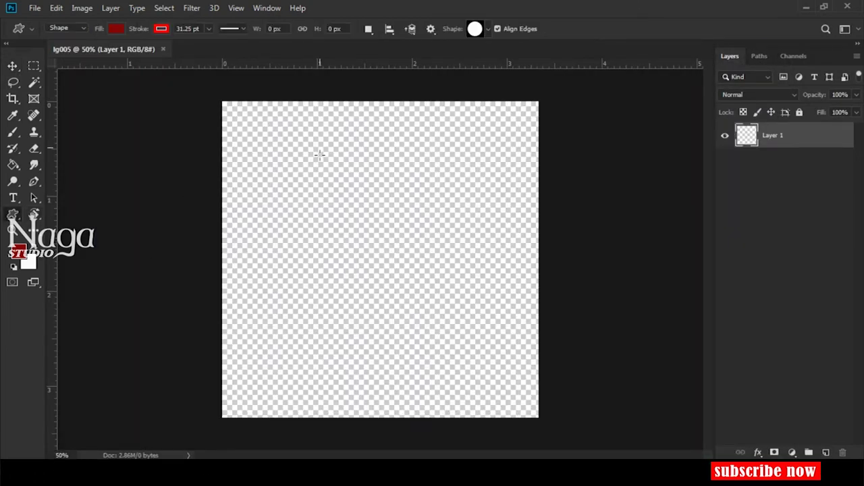
pyautogui.click(488, 28)
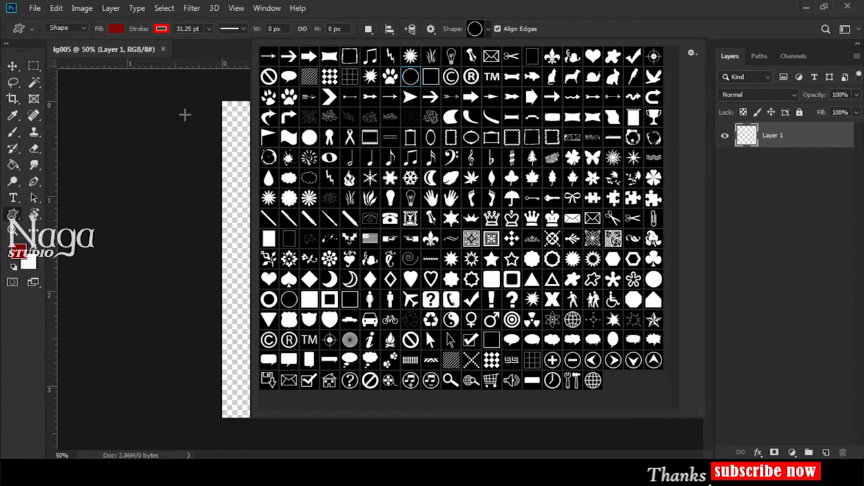
pyautogui.click(184, 114)
pyautogui.click(229, 127)
pyautogui.click(472, 196)
pyautogui.moveTo(238, 115); pyautogui.dragTo(535, 414)
pyautogui.click(581, 216)
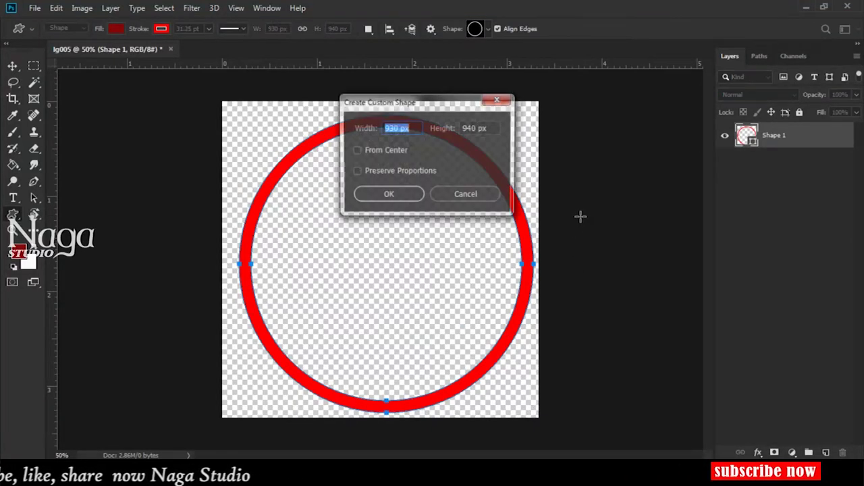
pyautogui.click(472, 196)
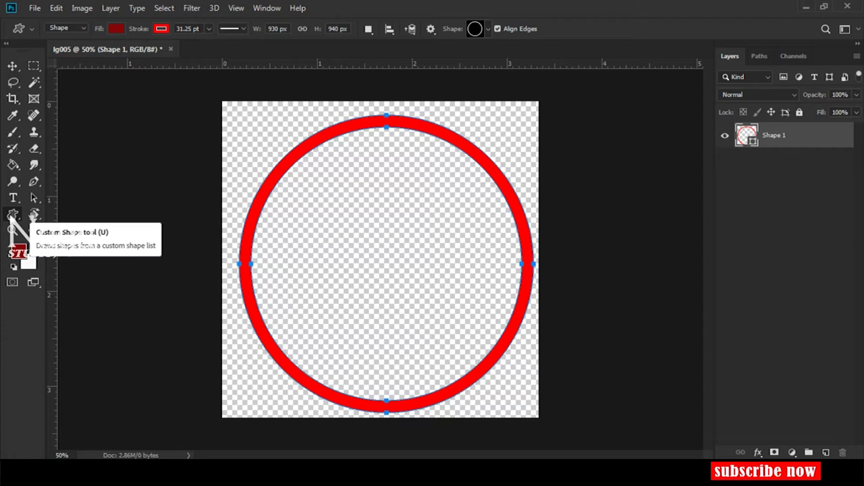
# Step: Make a circular elliptical selection inside the red ring
pyautogui.click(32, 66)
pyautogui.click(70, 79)
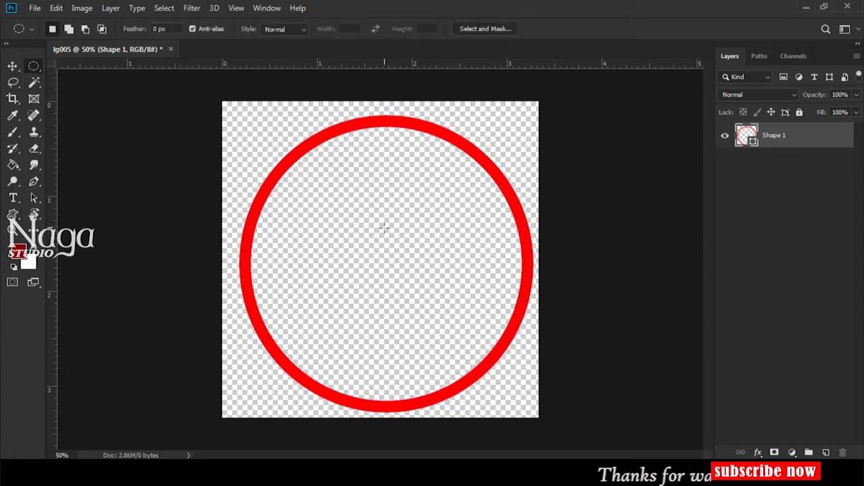
pyautogui.moveTo(290, 174); pyautogui.dragTo(497, 371)
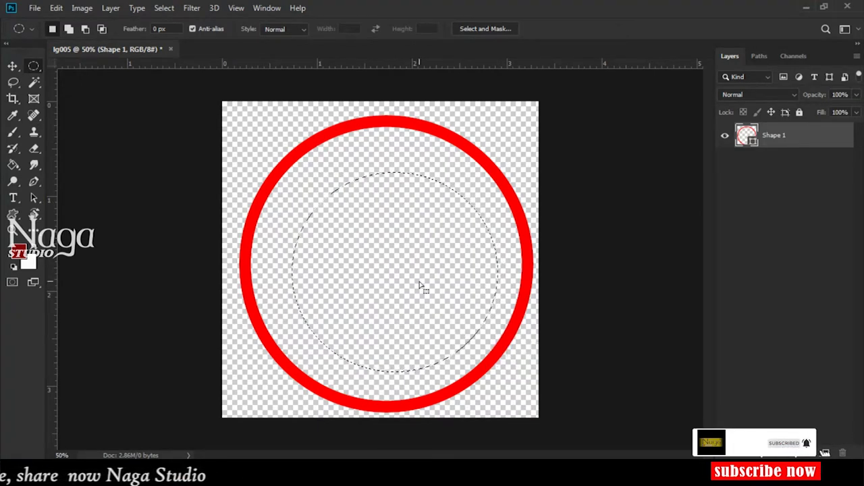
# Step: Fill the circular selection with bright blue on a new Layer 1
pyautogui.click(13, 164)
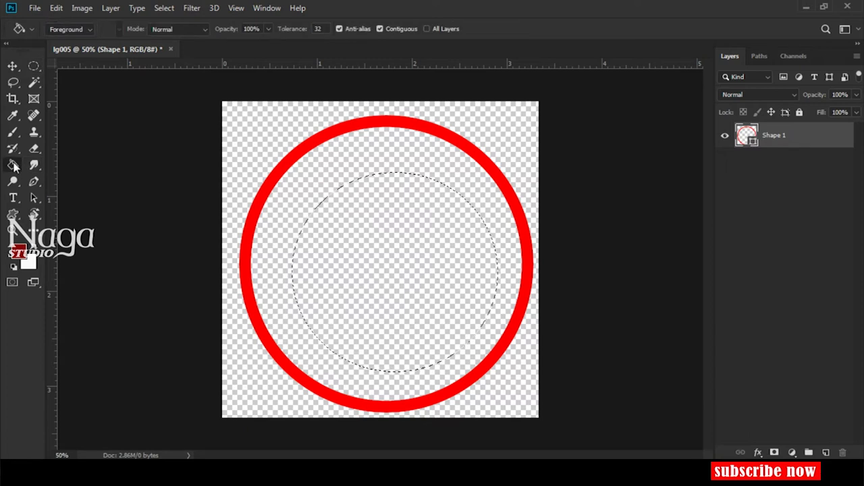
pyautogui.click(17, 251)
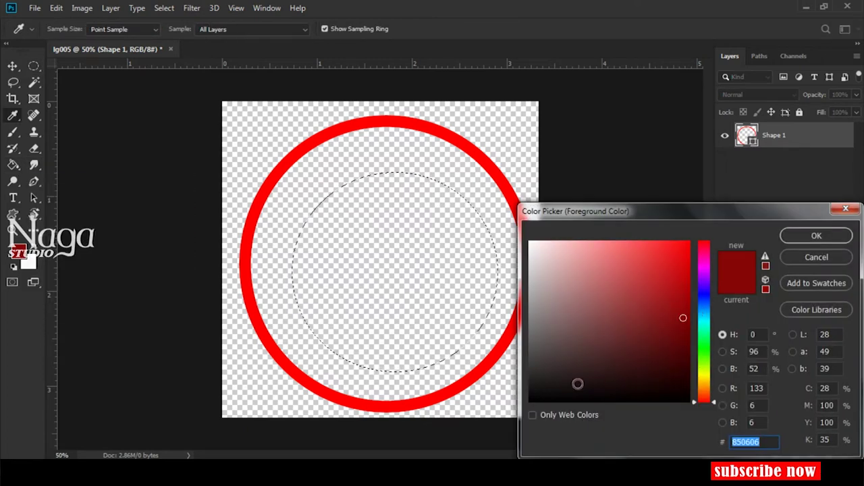
pyautogui.moveTo(700, 312); pyautogui.dragTo(704, 290)
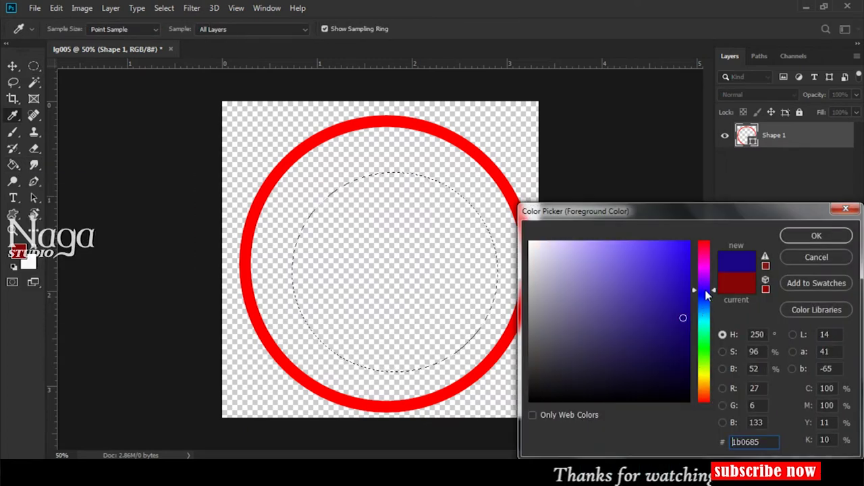
pyautogui.click(688, 244)
pyautogui.click(816, 236)
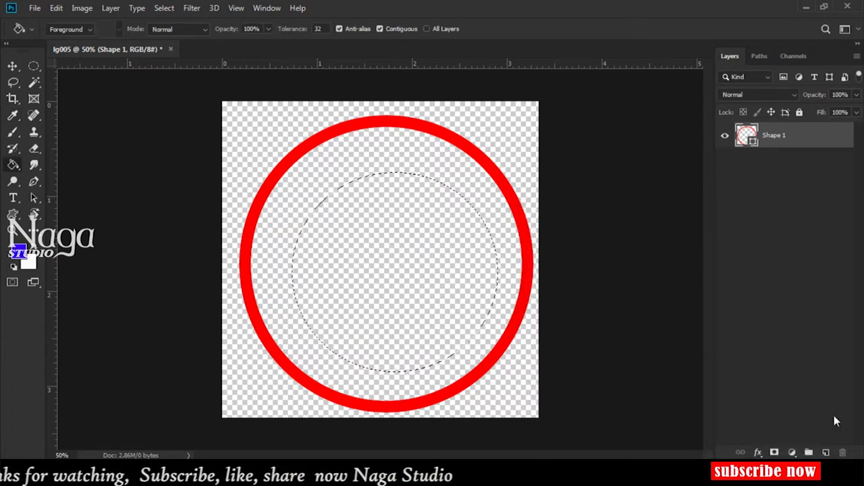
pyautogui.click(825, 452)
pyautogui.click(416, 279)
# Step: Deselect and free-transform the blue circle so it nearly fills the red ring
pyautogui.hotkey('ctrl', 'd')
pyautogui.hotkey('ctrl', 't')
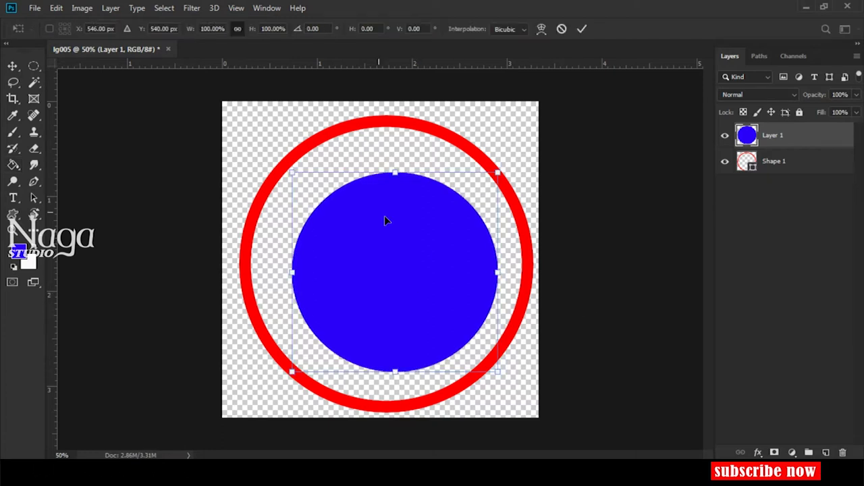
pyautogui.moveTo(399, 169); pyautogui.dragTo(396, 131)
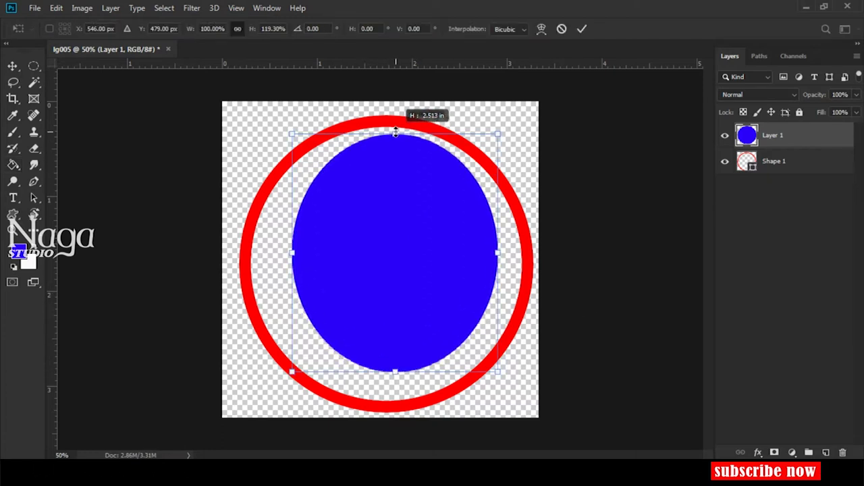
pyautogui.moveTo(292, 254); pyautogui.dragTo(261, 254)
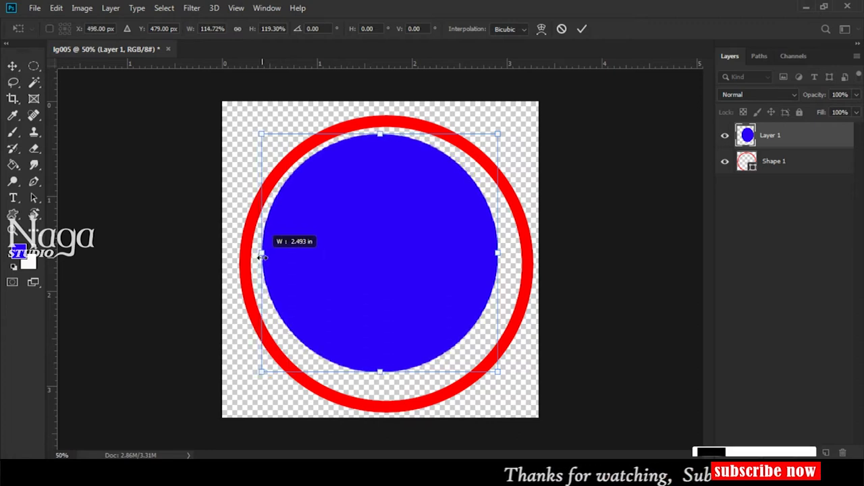
pyautogui.moveTo(501, 257); pyautogui.dragTo(510, 255)
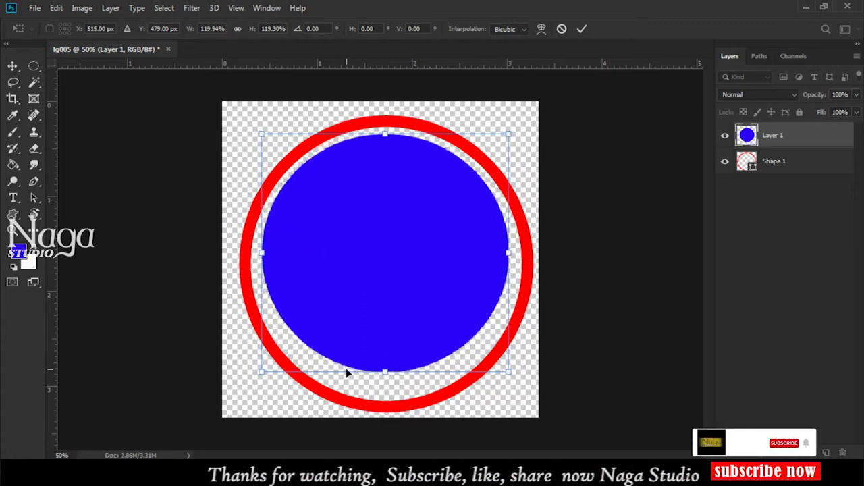
pyautogui.moveTo(387, 375); pyautogui.dragTo(393, 398)
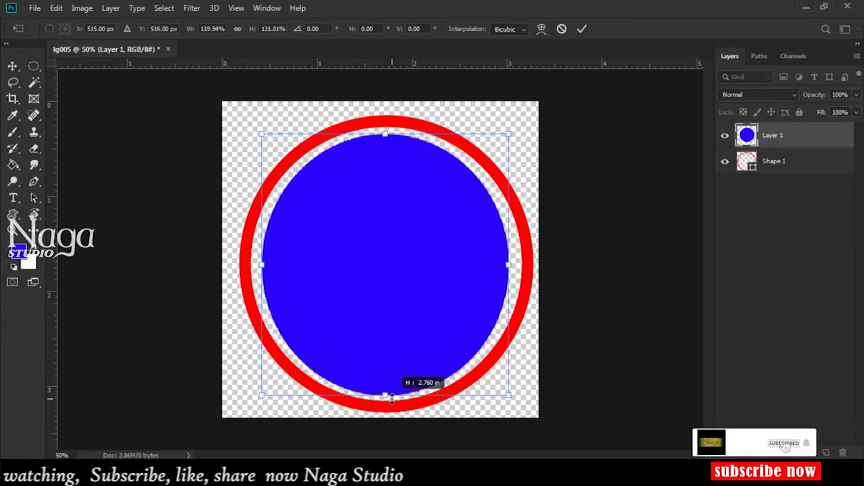
pyautogui.moveTo(261, 264); pyautogui.dragTo(254, 264)
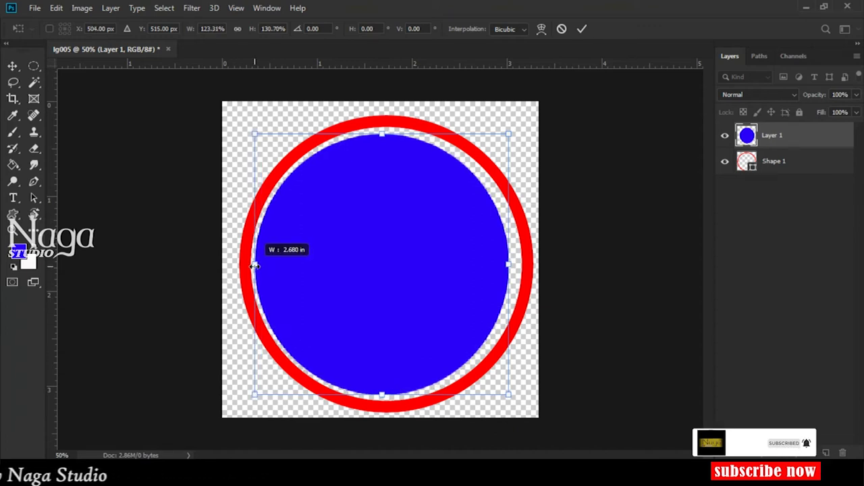
pyautogui.moveTo(507, 263); pyautogui.dragTo(514, 263)
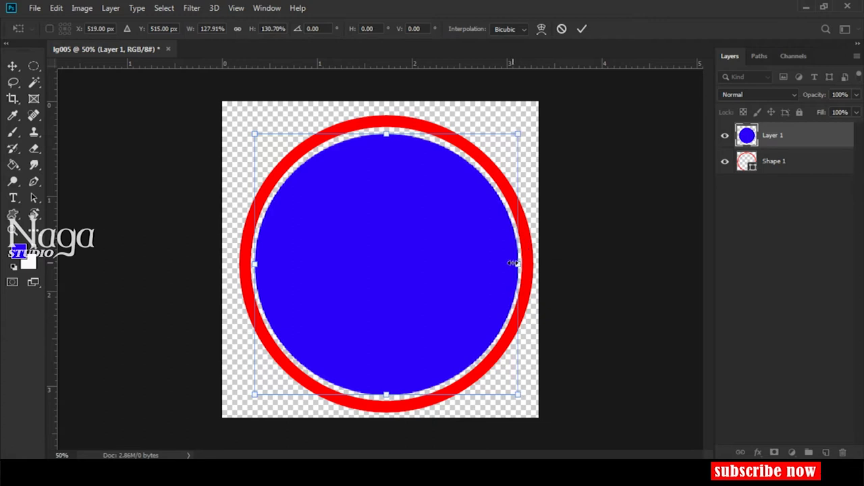
pyautogui.moveTo(387, 397); pyautogui.dragTo(388, 397)
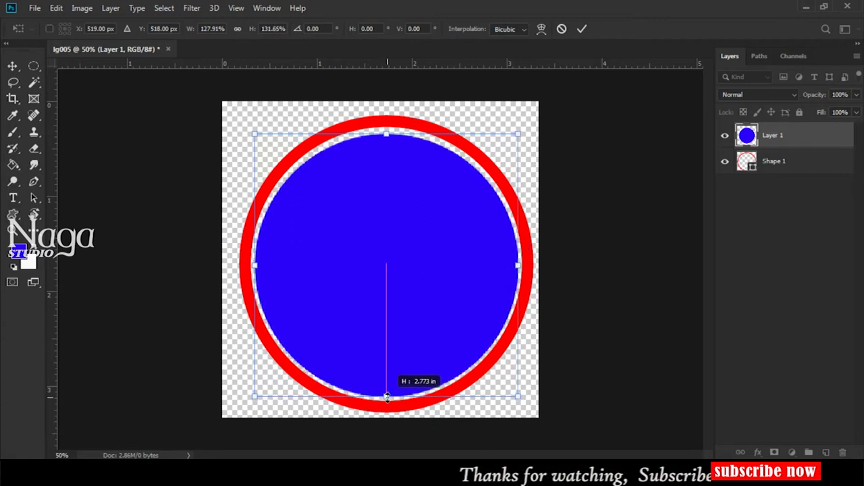
pyautogui.moveTo(389, 134); pyautogui.dragTo(390, 131)
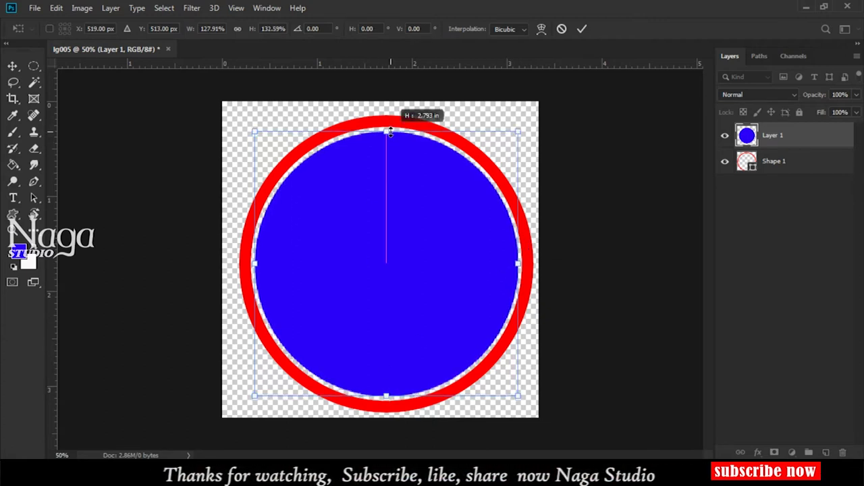
pyautogui.press('Return')
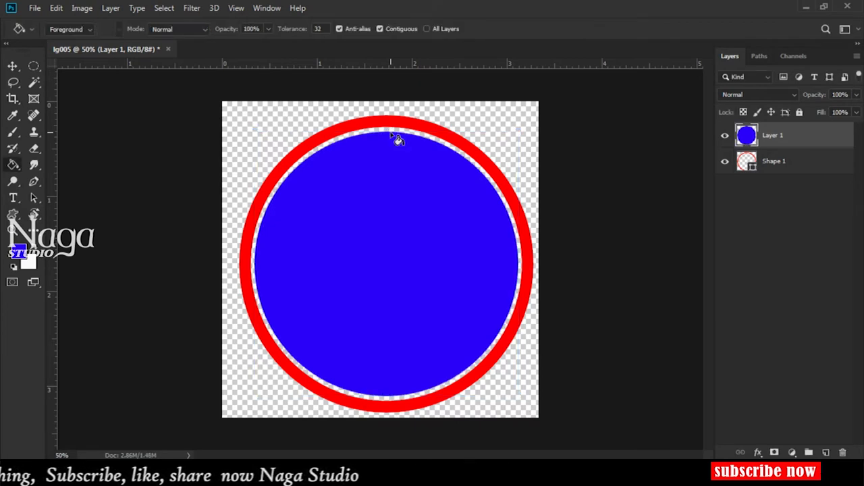
# Step: Set Layer 1 opacity to 41% and drag a horizontal guide onto the canvas
pyautogui.press('v')
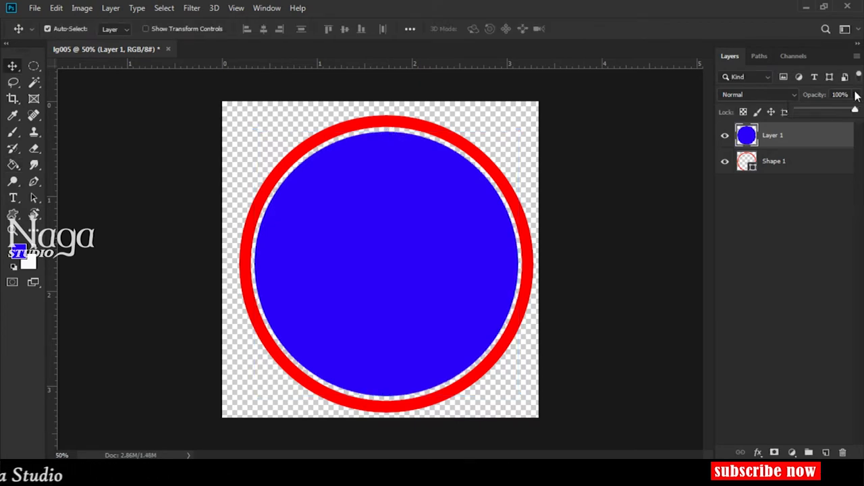
pyautogui.moveTo(817, 112); pyautogui.dragTo(823, 112)
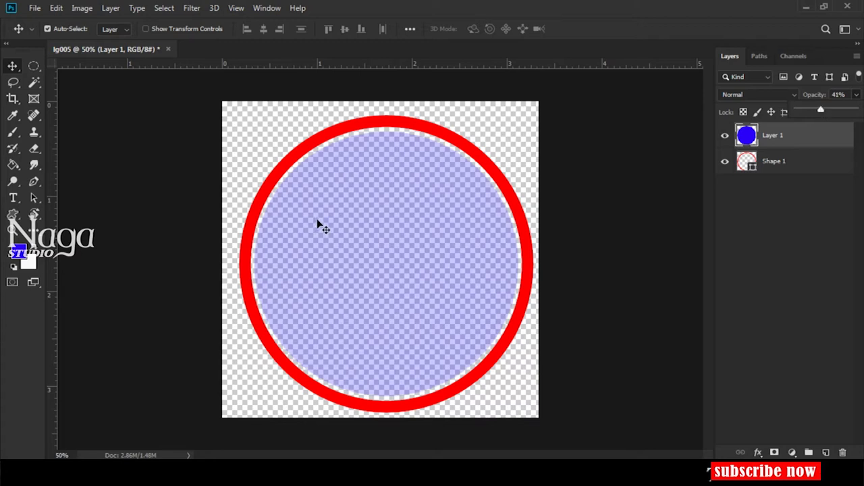
pyautogui.moveTo(328, 64); pyautogui.dragTo(324, 232)
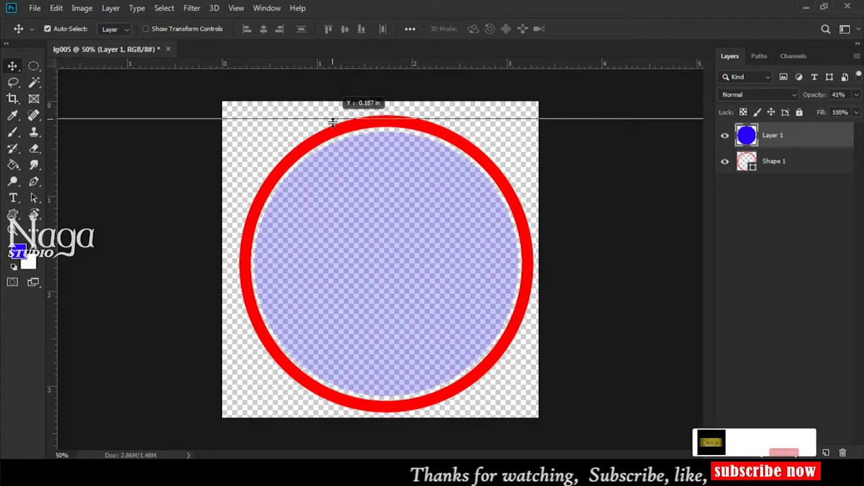
# Step: Switch rulers to pixels and place two horizontal and two vertical guides near the circle's centre
pyautogui.rightClick(353, 62)
pyautogui.click(379, 65)
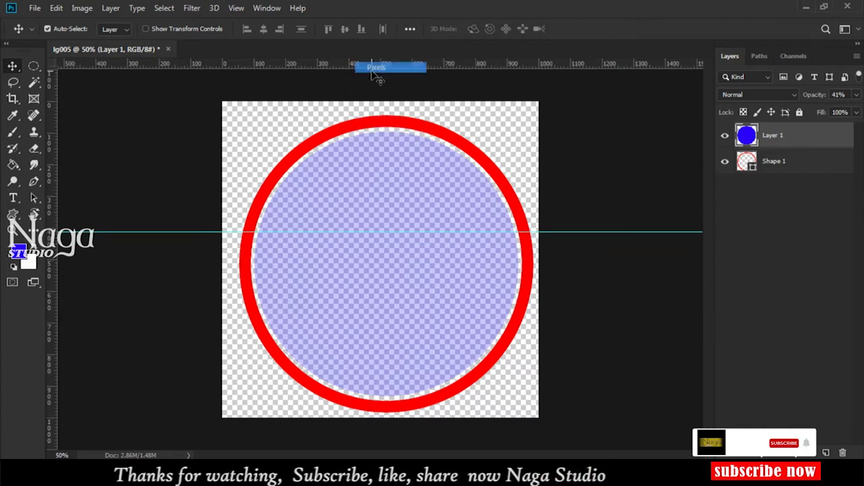
pyautogui.moveTo(125, 232)
pyautogui.mouseDown()
pyautogui.moveTo(118, 260)
pyautogui.moveTo(97, 254)
pyautogui.mouseUp()
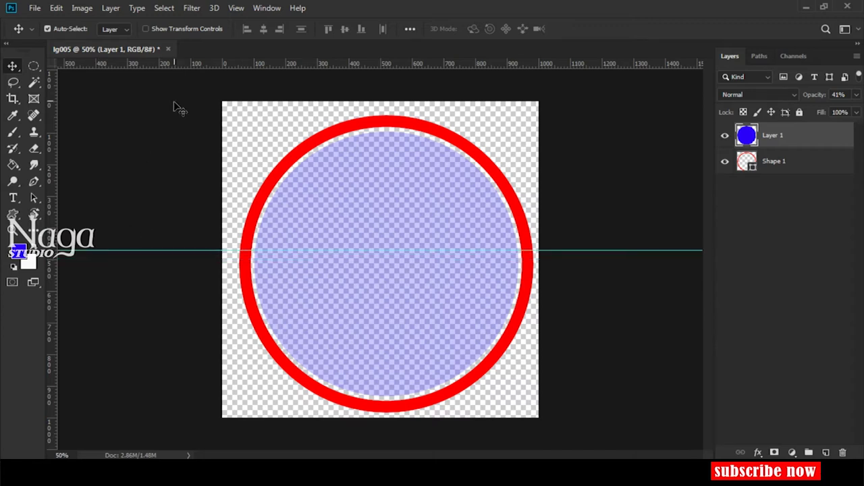
pyautogui.moveTo(152, 272); pyautogui.dragTo(152, 273)
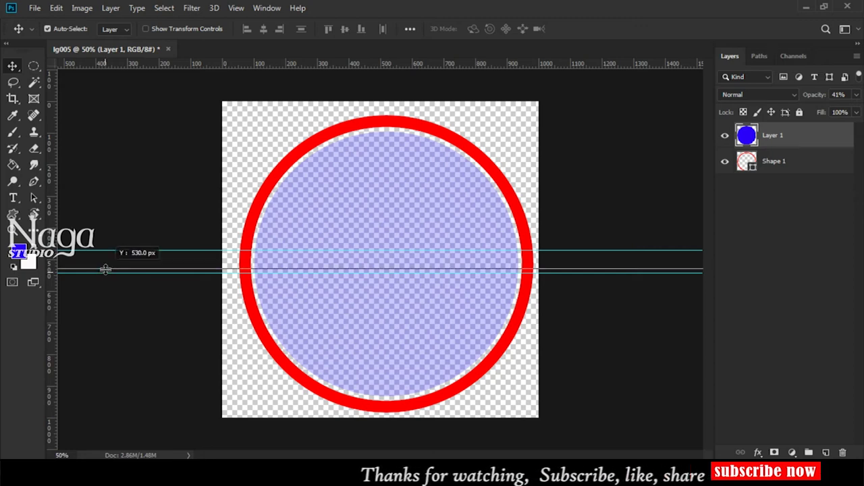
pyautogui.moveTo(105, 273); pyautogui.dragTo(122, 260)
pyautogui.moveTo(53, 211); pyautogui.dragTo(373, 215)
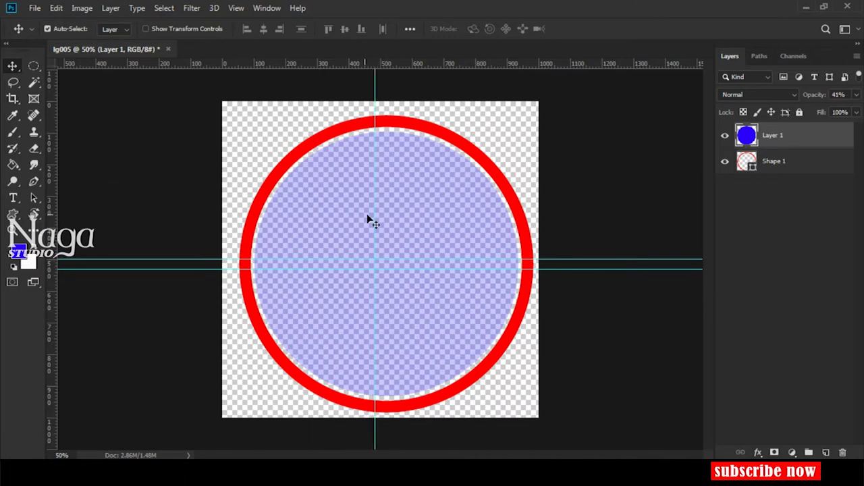
pyautogui.moveTo(60, 237); pyautogui.dragTo(387, 240)
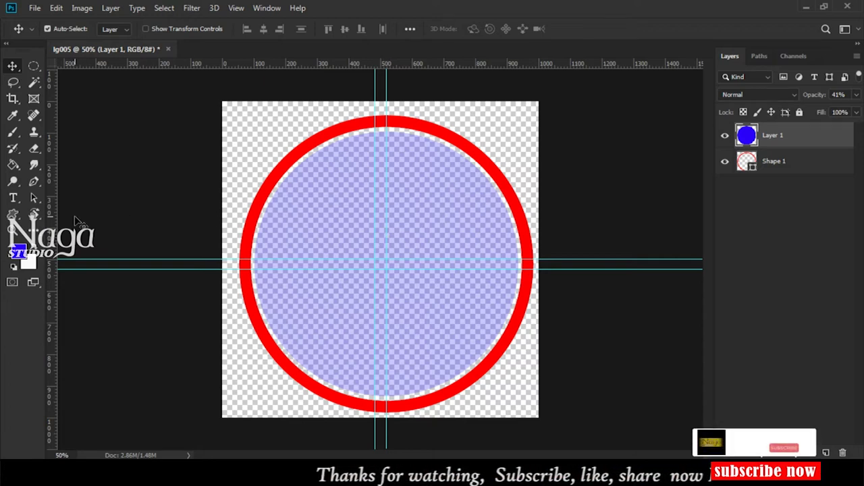
# Step: Zoom in on the top of the circle and switch to the Pen tool
pyautogui.keyDown('ctrl'); pyautogui.click(318, 209); pyautogui.keyUp('ctrl')
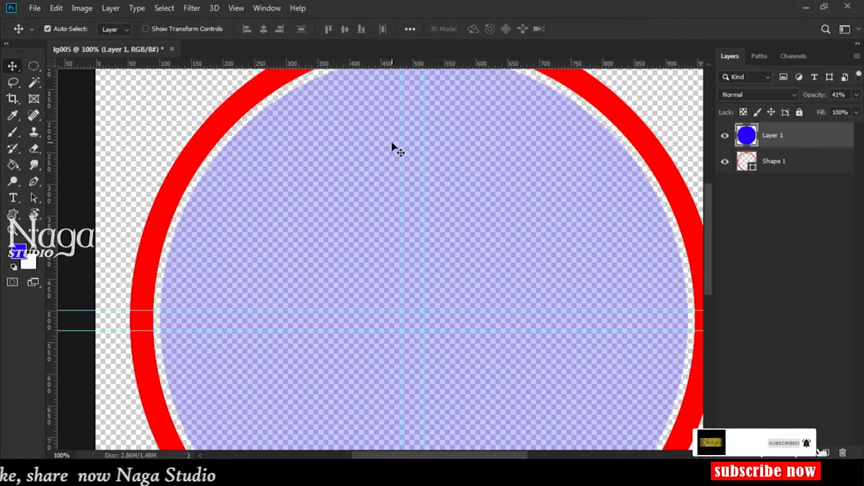
pyautogui.press('p')
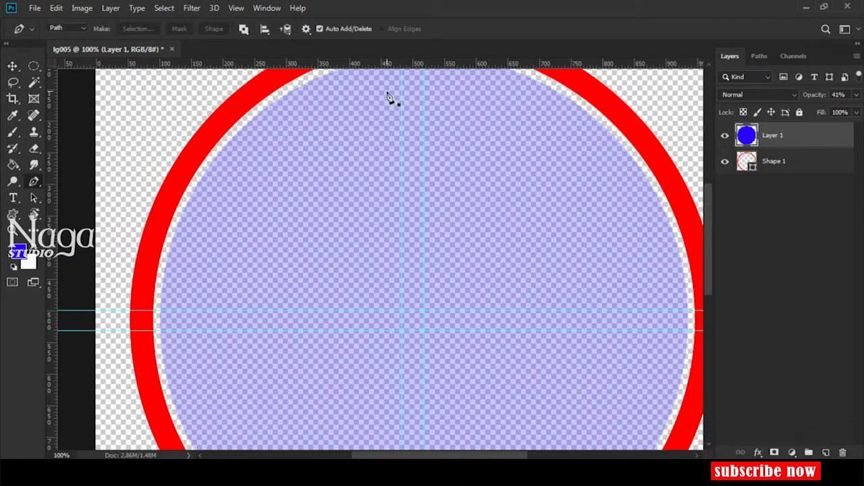
pyautogui.keyDown('ctrl'); pyautogui.click(385, 105); pyautogui.keyUp('ctrl')
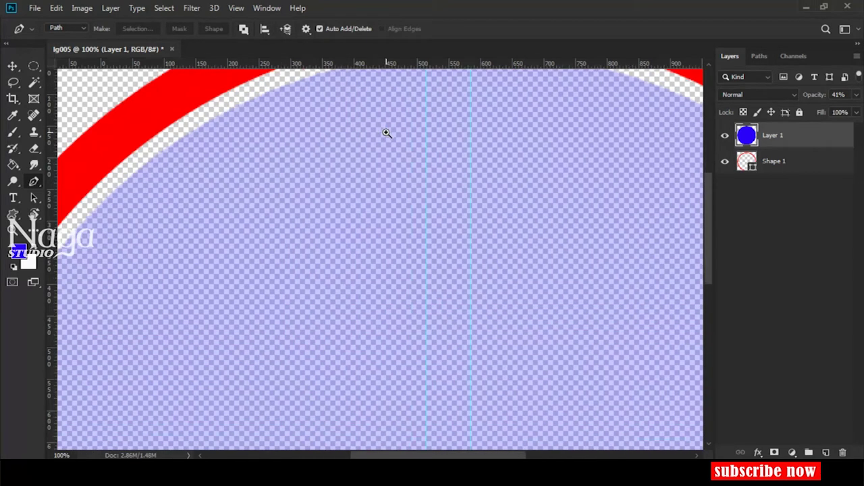
pyautogui.moveTo(369, 146); pyautogui.dragTo(389, 129)
pyautogui.keyDown('alt'); pyautogui.click(389, 129); pyautogui.keyUp('alt')
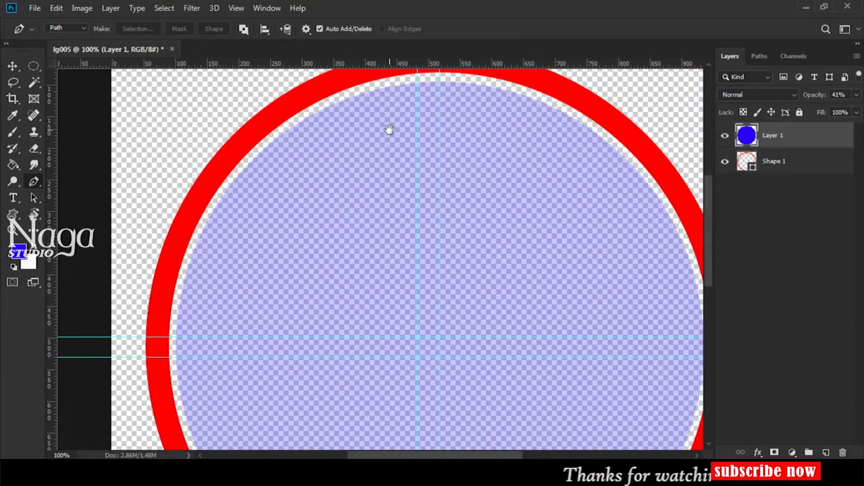
pyautogui.keyDown('ctrl'); pyautogui.click(391, 133); pyautogui.keyUp('ctrl')
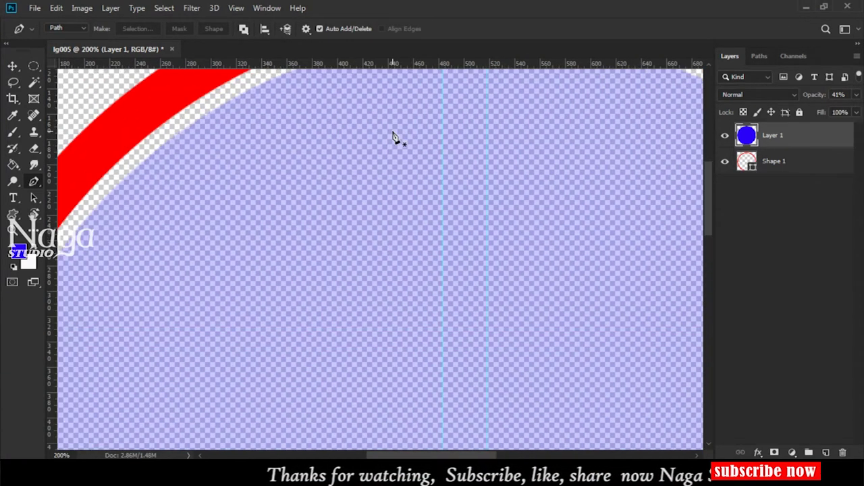
pyautogui.keyDown('alt'); pyautogui.click(393, 131); pyautogui.keyUp('alt')
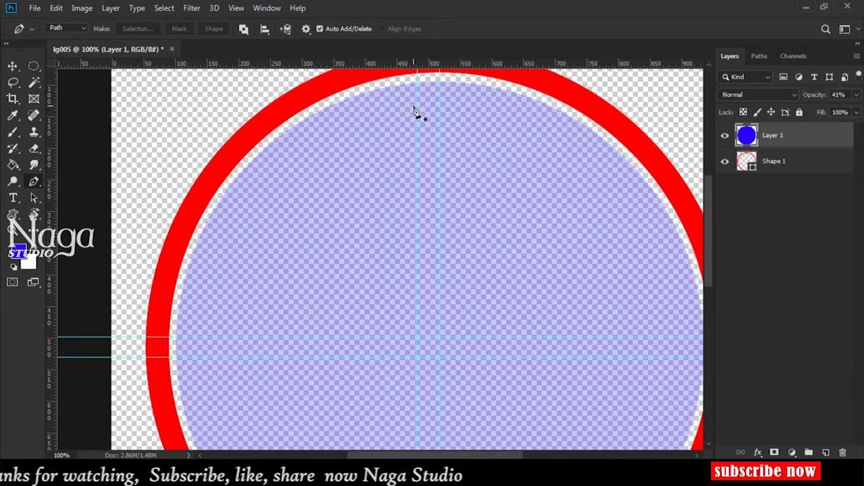
# Step: Trace a closed quarter-circle wedge path over the circle's upper-left quarter between the guides
pyautogui.click(407, 104)
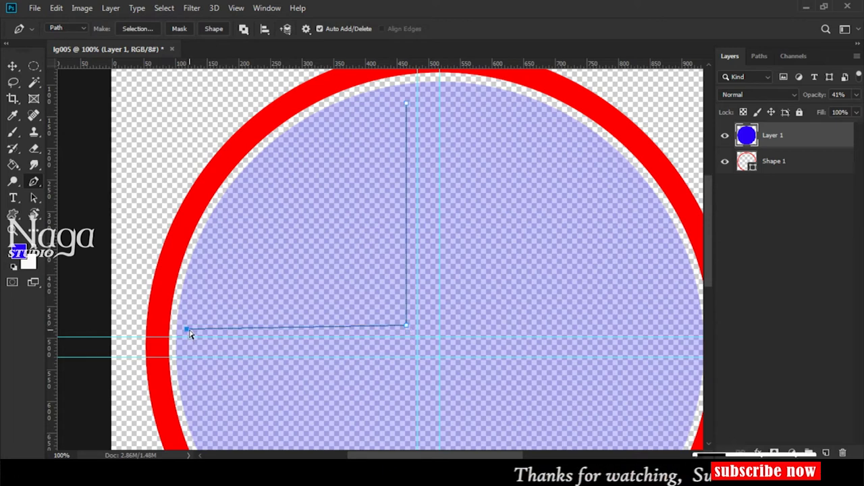
pyautogui.hotkey('ctrl', 'z')
pyautogui.hotkey('ctrl', 'z')
pyautogui.hotkey('ctrl', 'z')
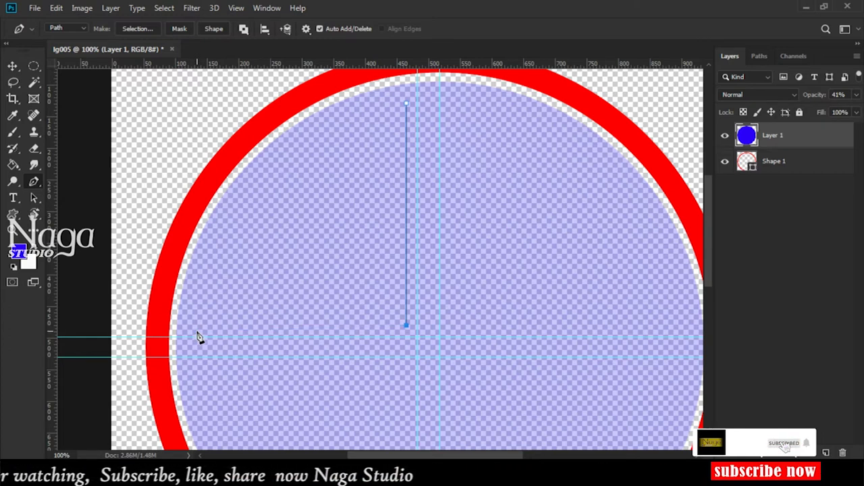
pyautogui.click(196, 331)
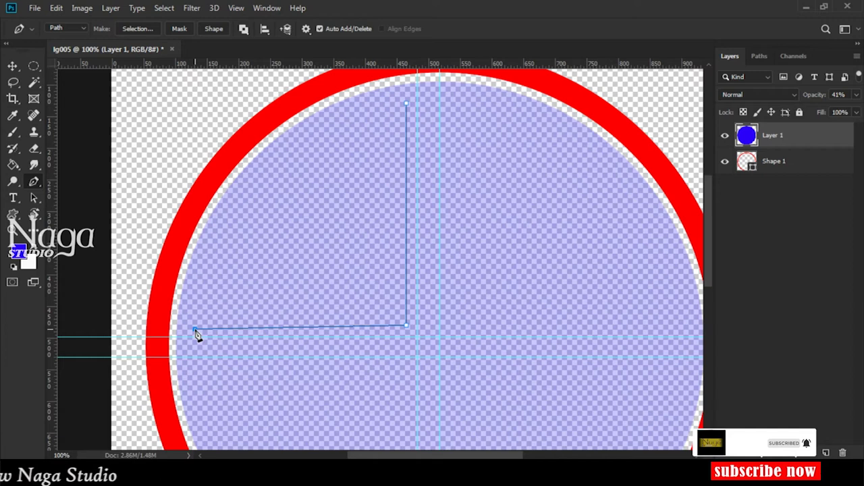
pyautogui.hotkey('ctrl', 'z')
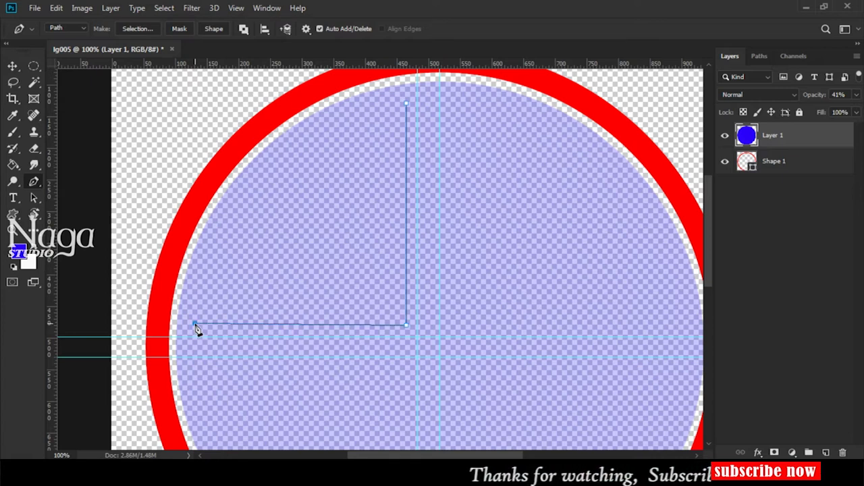
pyautogui.click(204, 276)
pyautogui.moveTo(206, 280); pyautogui.dragTo(238, 234)
pyautogui.click(225, 241)
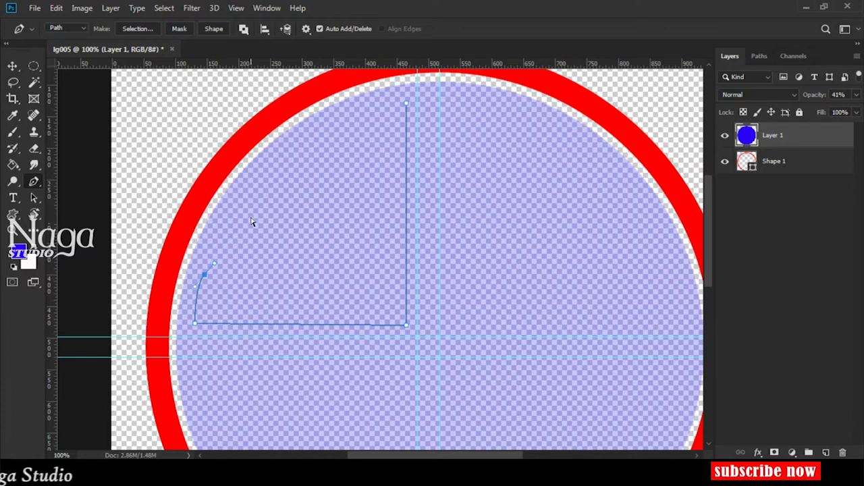
pyautogui.moveTo(427, 105); pyautogui.dragTo(479, 102)
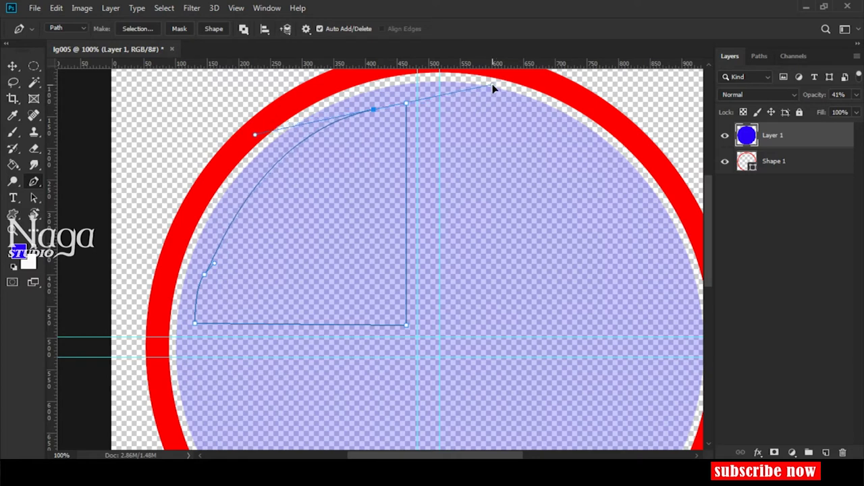
pyautogui.click(406, 103)
pyautogui.keyDown('ctrl'); pyautogui.click(374, 111); pyautogui.keyUp('ctrl')
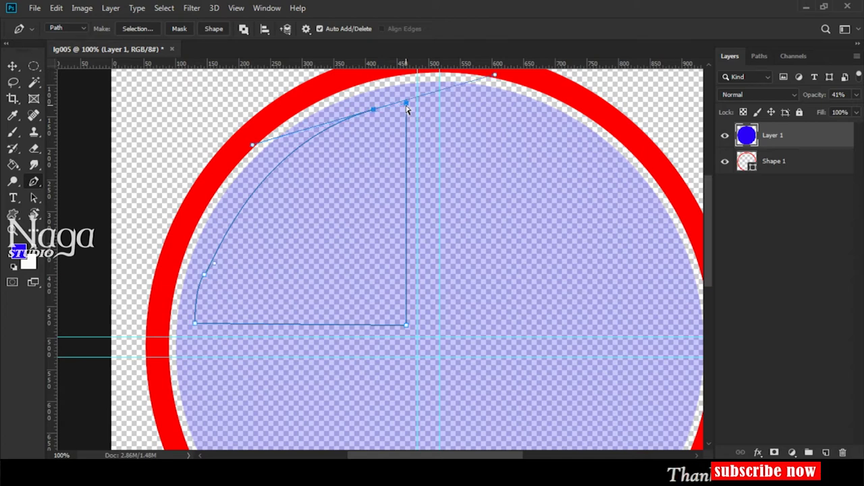
pyautogui.moveTo(406, 105); pyautogui.dragTo(565, 79)
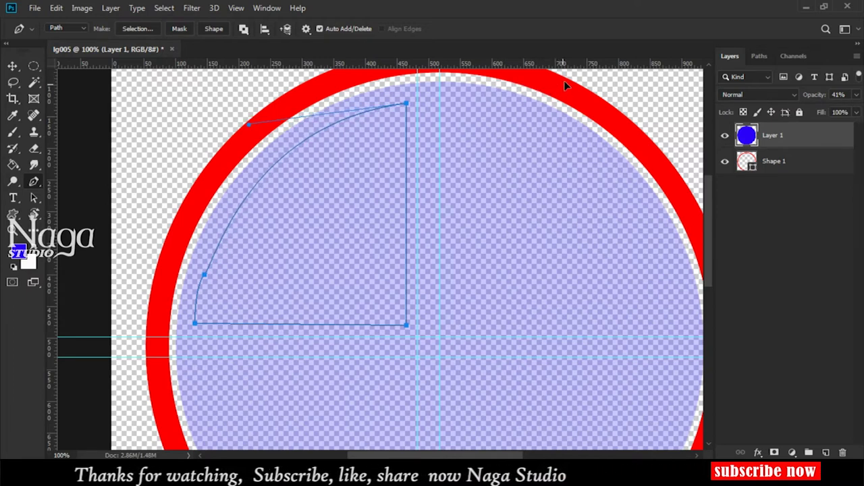
# Step: Turn the wedge path into a selection and delete it from Layer 1's blue disc
pyautogui.rightClick(318, 178)
pyautogui.click(356, 232)
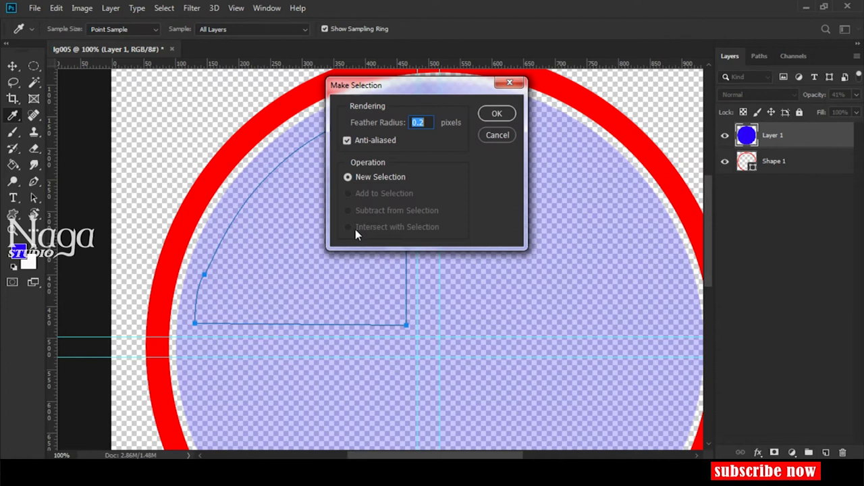
pyautogui.press('Return')
pyautogui.press('Delete')
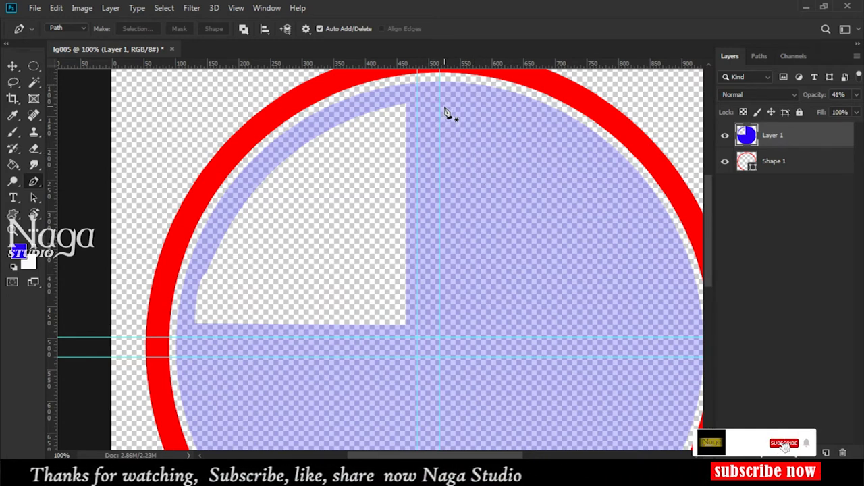
# Step: Add horizontal guides near the top and at about 475 px, then trace the upper-right quarter path
pyautogui.moveTo(317, 63); pyautogui.dragTo(312, 103)
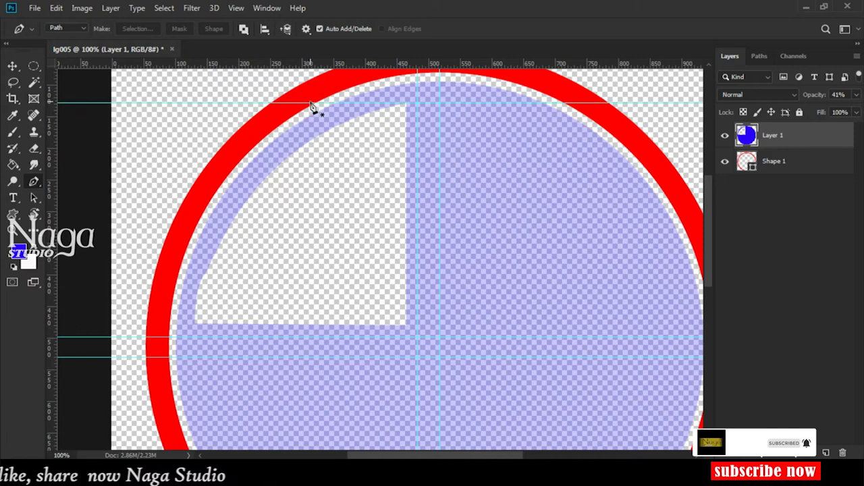
pyautogui.moveTo(331, 68); pyautogui.dragTo(321, 323)
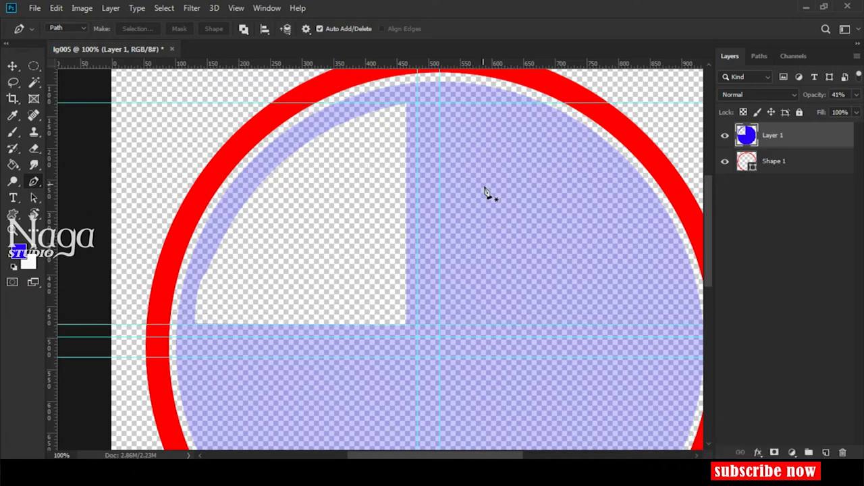
pyautogui.click(451, 103)
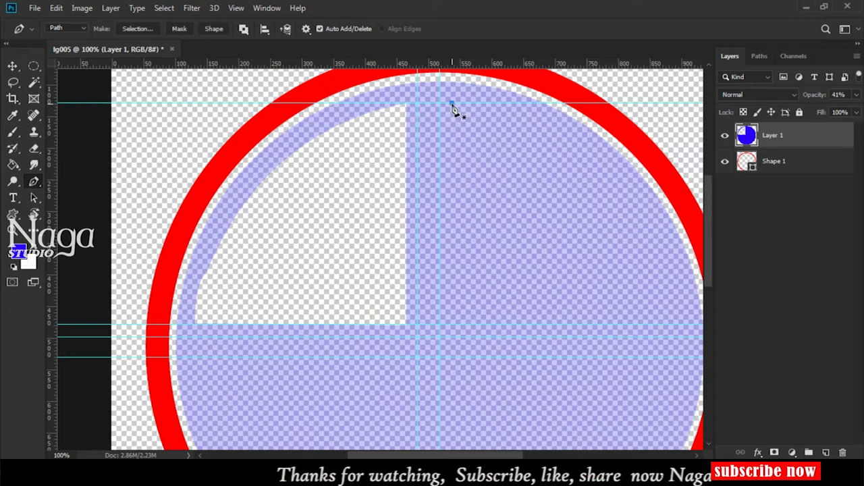
pyautogui.click(456, 325)
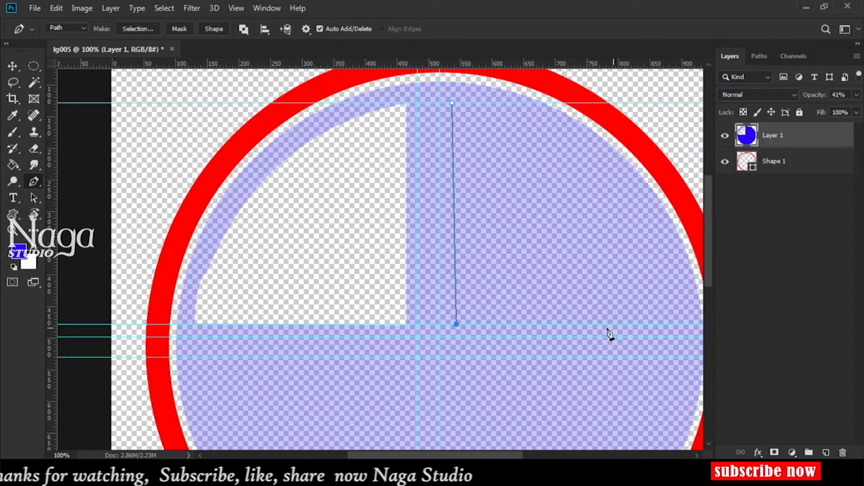
pyautogui.hscroll(2, 652, 337)
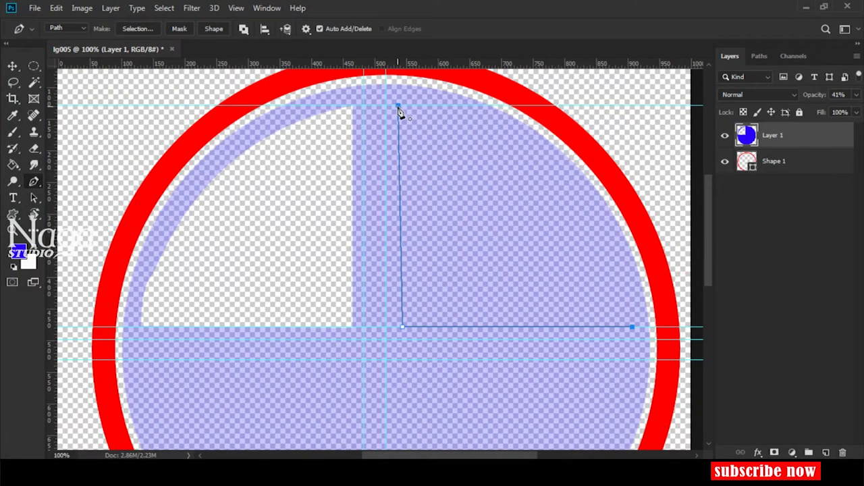
pyautogui.moveTo(251, 110); pyautogui.dragTo(206, 116)
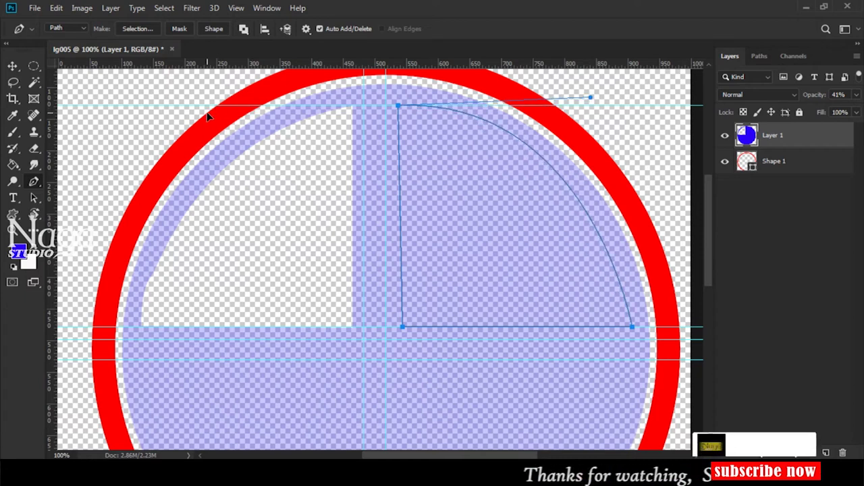
# Step: Convert the upper-right path to a selection, delete that quarter, deselect and zoom out
pyautogui.rightClick(479, 157)
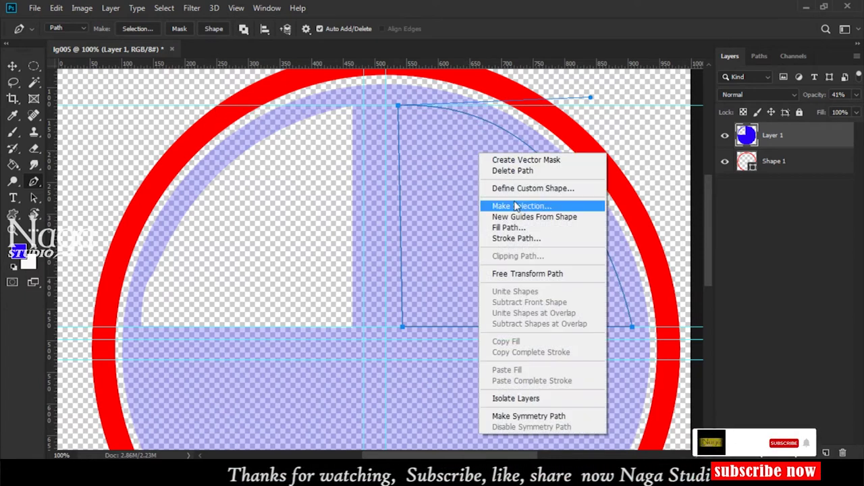
pyautogui.click(515, 206)
pyautogui.press('Return')
pyautogui.press('Delete')
pyautogui.hotkey('ctrl', 'd')
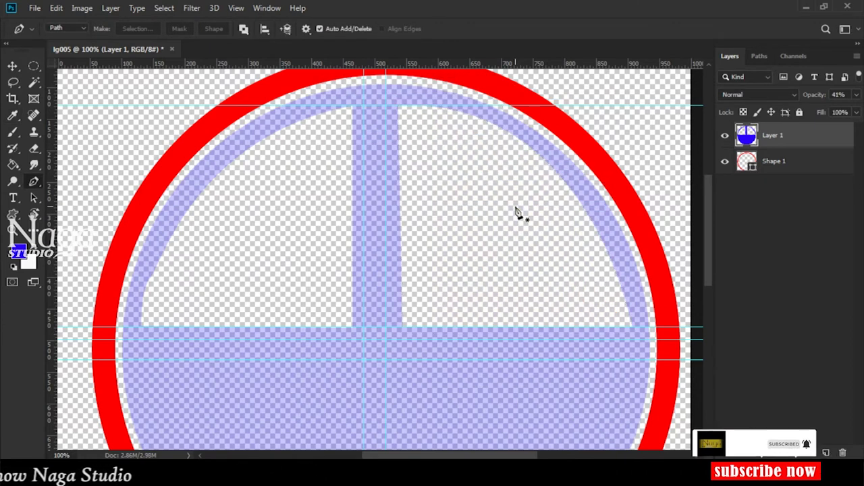
pyautogui.keyDown('ctrl'); pyautogui.keyDown('alt'); pyautogui.click(353, 376); pyautogui.keyUp('alt'); pyautogui.keyUp('ctrl')
# Step: Add vertical guides near 465 and 564 px flanking the bottom of the ring
pyautogui.moveTo(374, 328); pyautogui.dragTo(390, 234)
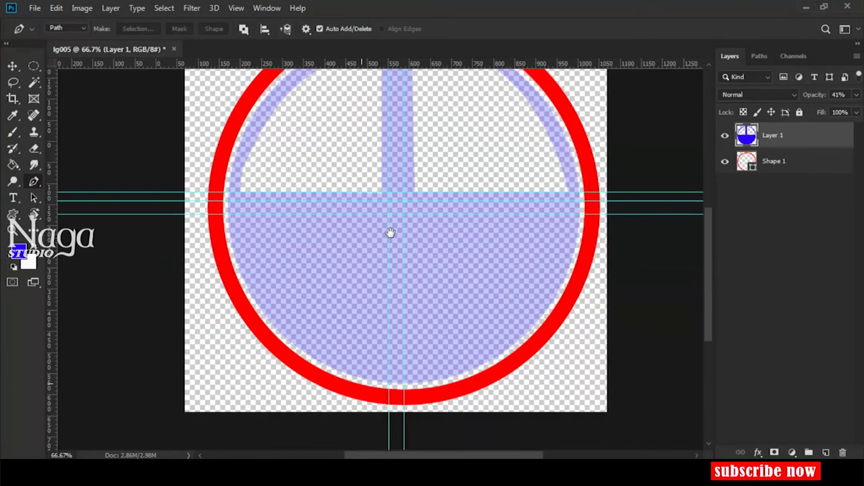
pyautogui.keyDown('ctrl'); pyautogui.click(373, 351); pyautogui.keyUp('ctrl')
pyautogui.moveTo(372, 349); pyautogui.dragTo(418, 308)
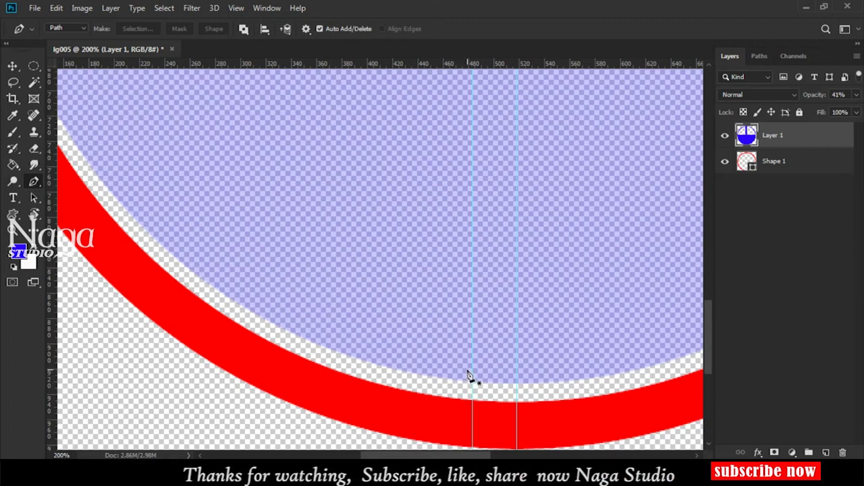
pyautogui.keyDown('ctrl'); pyautogui.keyDown('alt'); pyautogui.click(449, 360); pyautogui.keyUp('alt'); pyautogui.keyUp('ctrl')
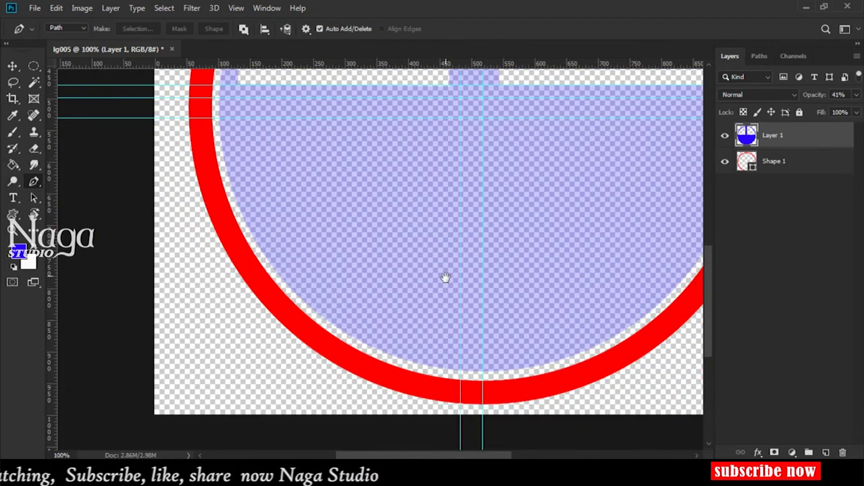
pyautogui.moveTo(56, 334); pyautogui.dragTo(443, 299)
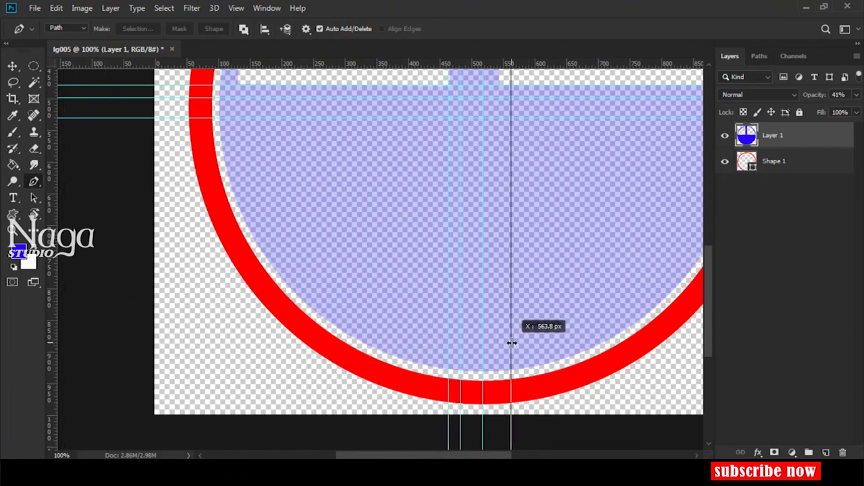
pyautogui.moveTo(501, 340); pyautogui.dragTo(500, 341)
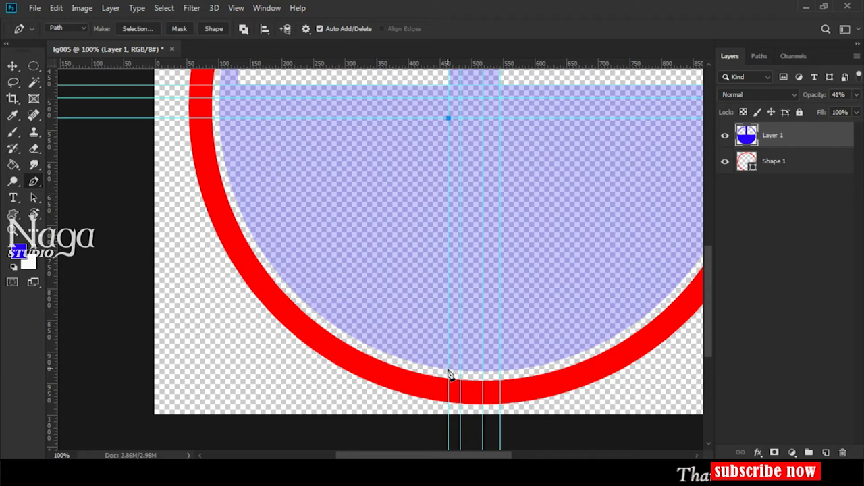
# Step: Add a vertical guide near 340 px and pen-trace the lower-left arc end along it
pyautogui.click(242, 119)
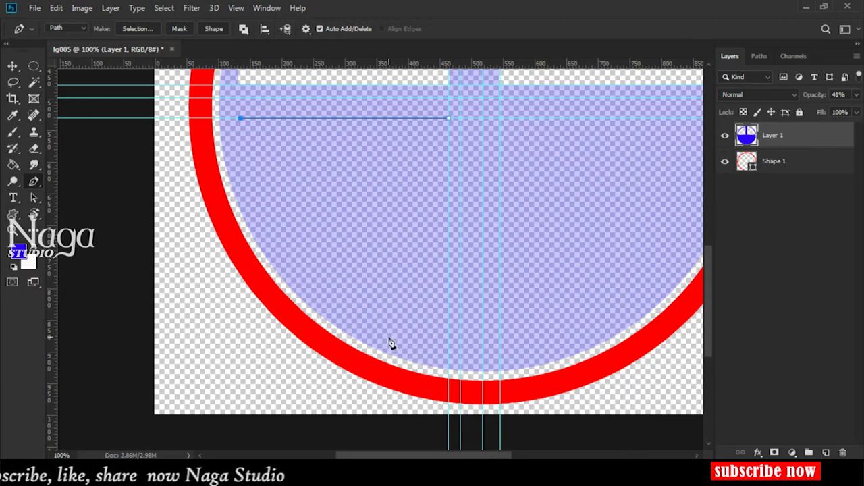
pyautogui.moveTo(56, 332); pyautogui.dragTo(370, 327)
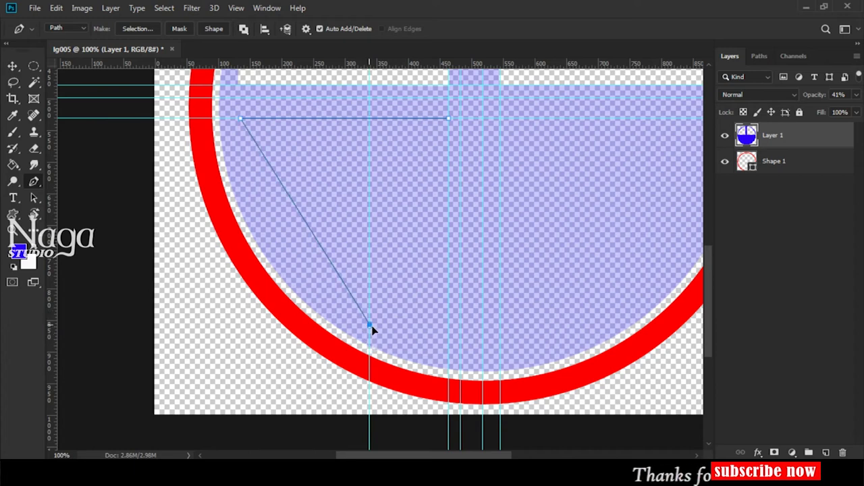
pyautogui.moveTo(395, 331)
pyautogui.mouseDown()
pyautogui.moveTo(452, 339)
pyautogui.moveTo(508, 400)
pyautogui.mouseUp()
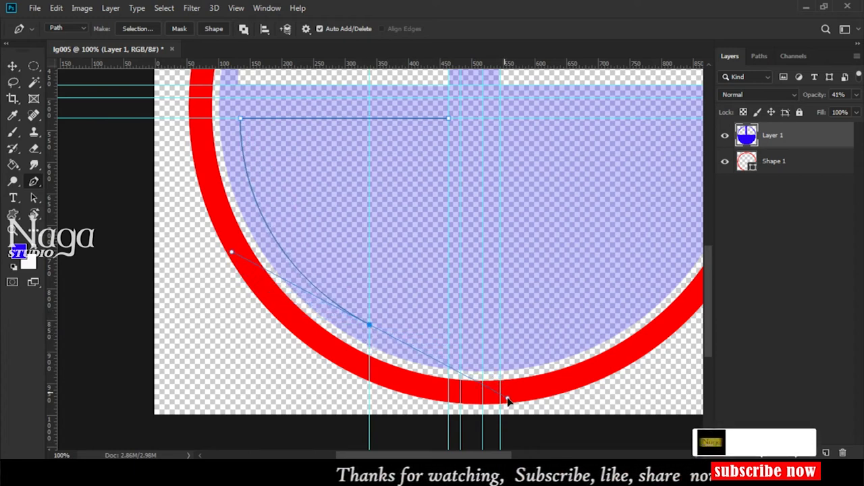
pyautogui.click(369, 346)
pyautogui.hotkey('ctrl', 'z')
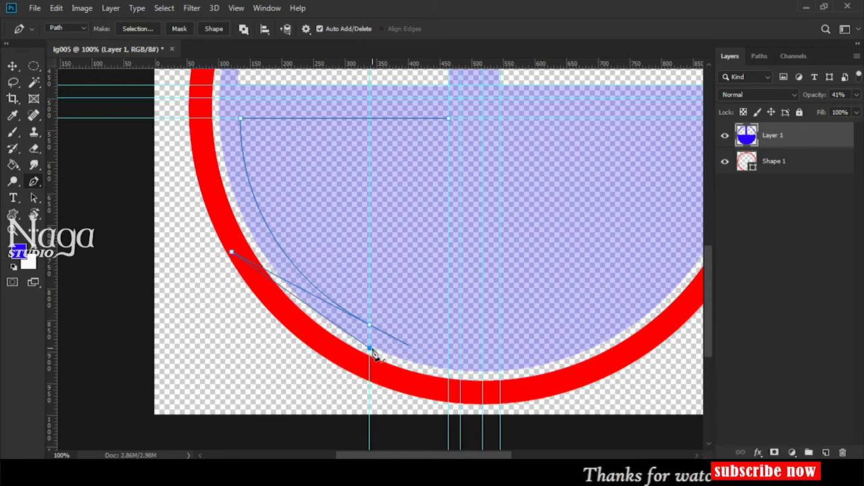
pyautogui.hotkey('ctrl', 'z')
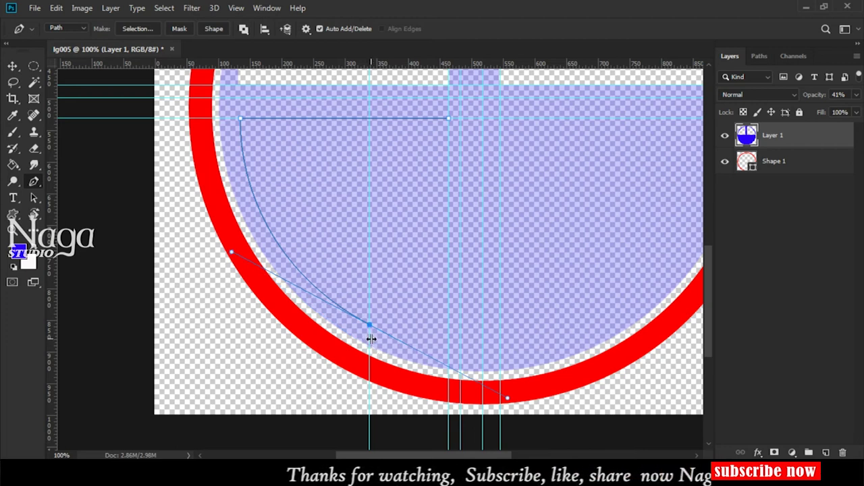
pyautogui.moveTo(507, 397); pyautogui.dragTo(487, 391)
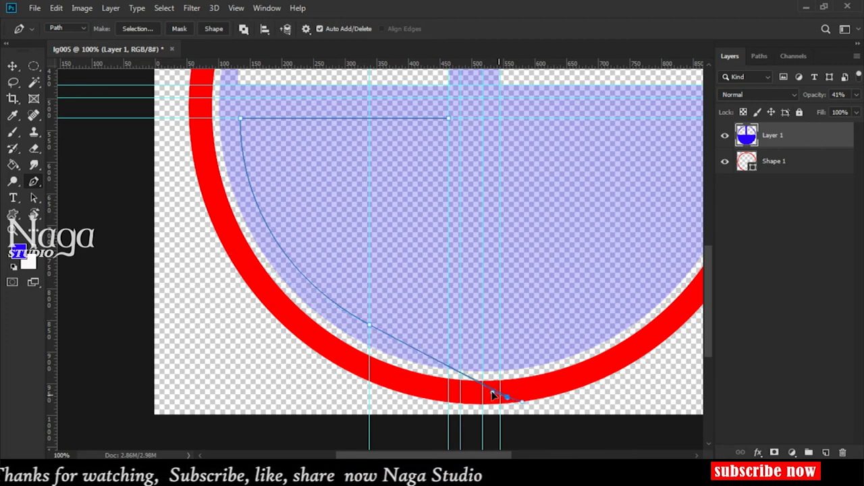
pyautogui.hotkey('ctrl', 'z')
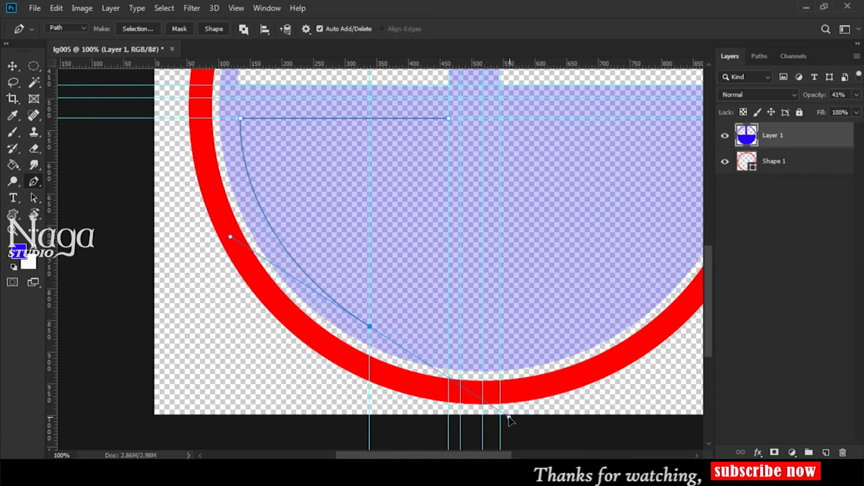
pyautogui.moveTo(507, 366)
pyautogui.mouseDown()
pyautogui.moveTo(461, 388)
pyautogui.moveTo(502, 372)
pyautogui.moveTo(495, 401)
pyautogui.mouseUp()
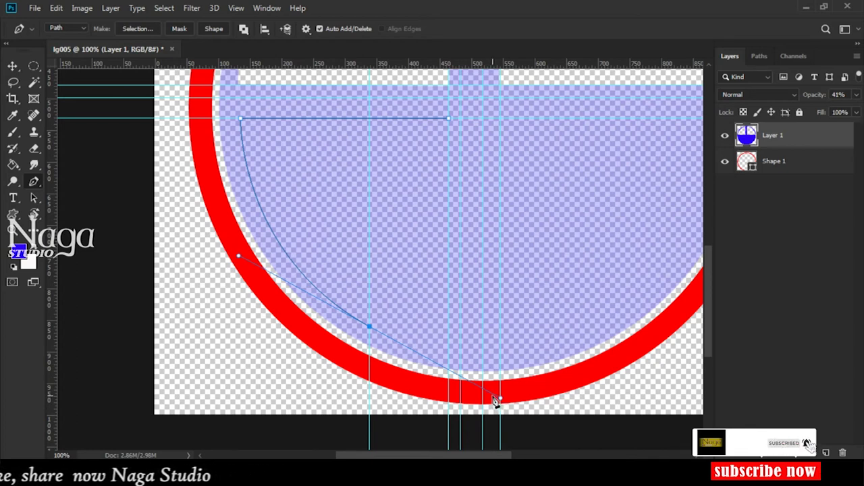
pyautogui.click(370, 351)
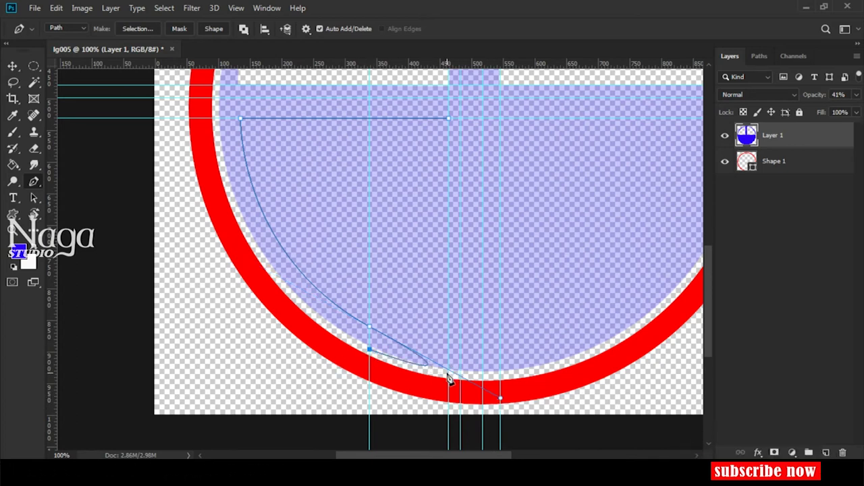
# Step: Turn the path into a selection, delete the lower-left blue fill, then reselect from the path
pyautogui.rightClick(396, 211)
pyautogui.click(405, 231)
pyautogui.press('Return')
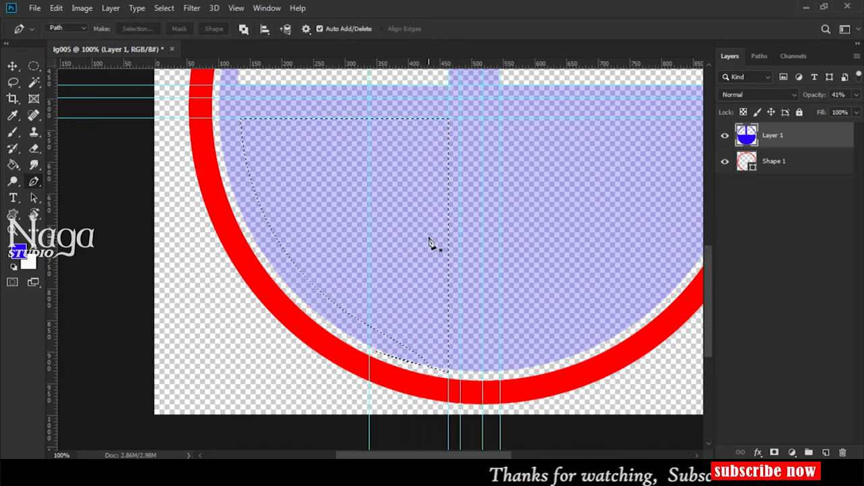
pyautogui.press('Delete')
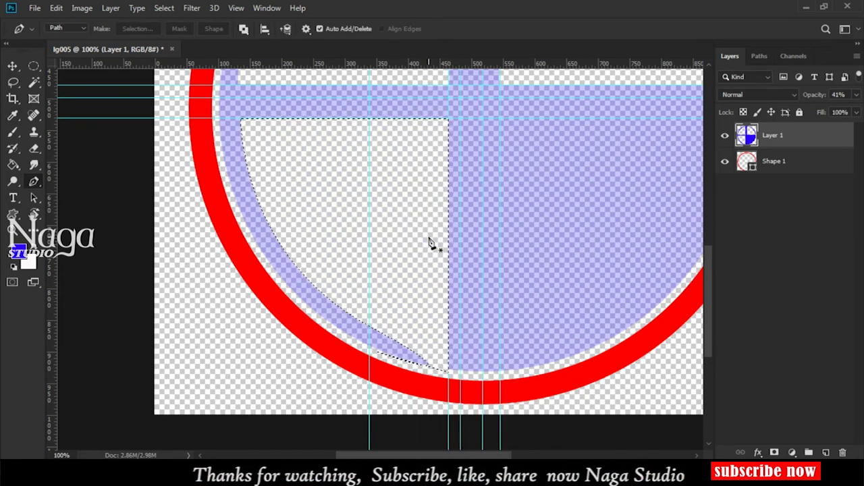
pyautogui.hotkey('ctrl', 'd')
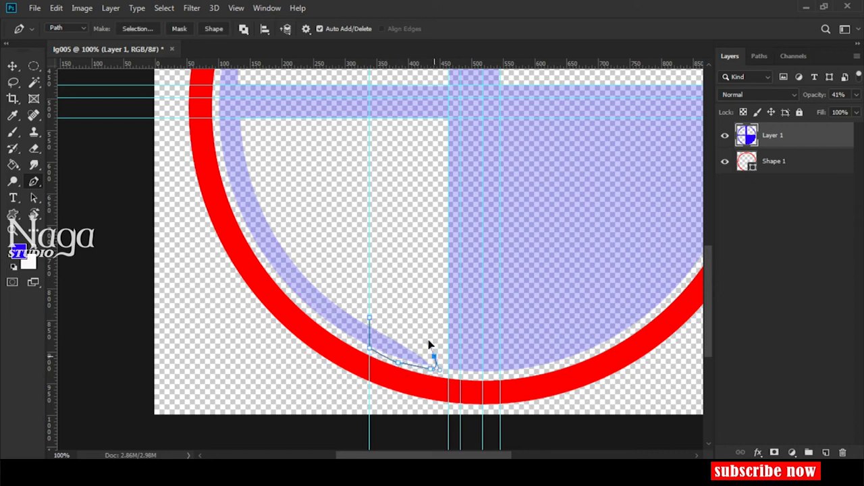
pyautogui.rightClick(373, 326)
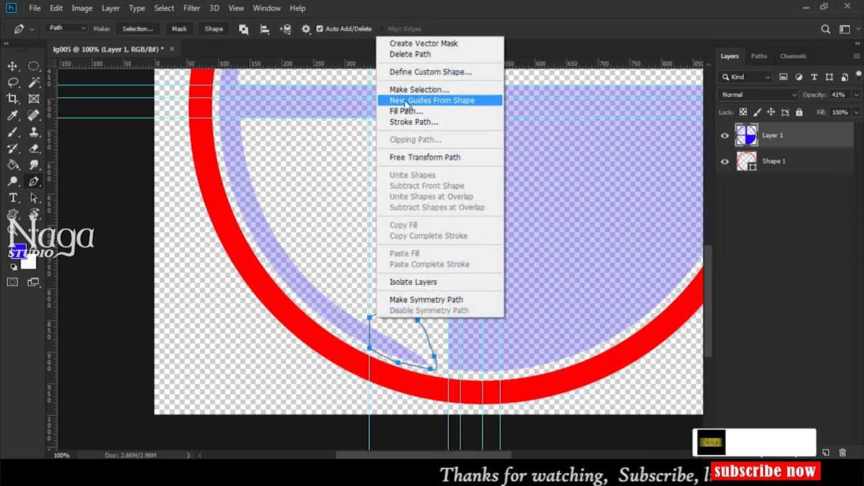
pyautogui.click(408, 94)
pyautogui.press('Return')
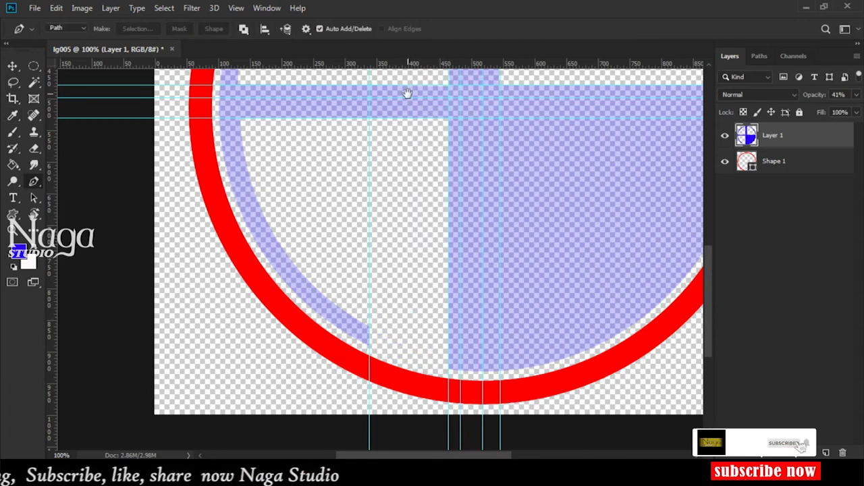
# Step: Pen-trace a closed path around the lower-right quadrant along the ring's inner edge
pyautogui.moveTo(549, 182); pyautogui.dragTo(395, 215)
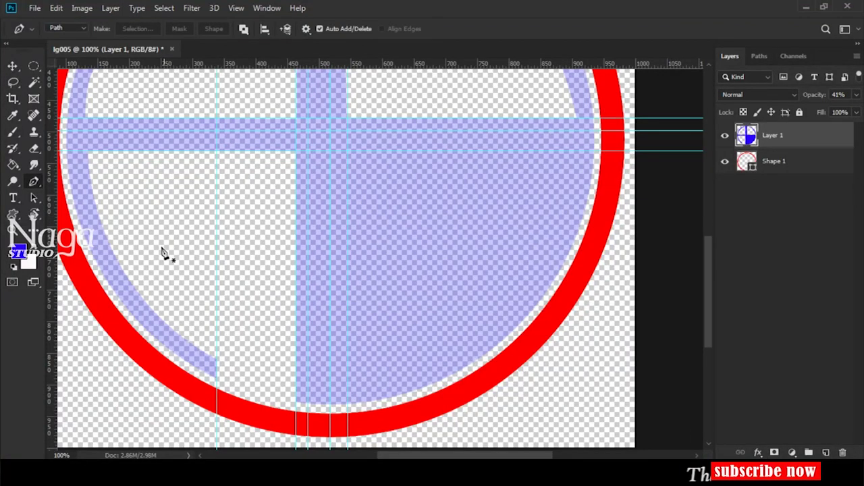
pyautogui.click(347, 151)
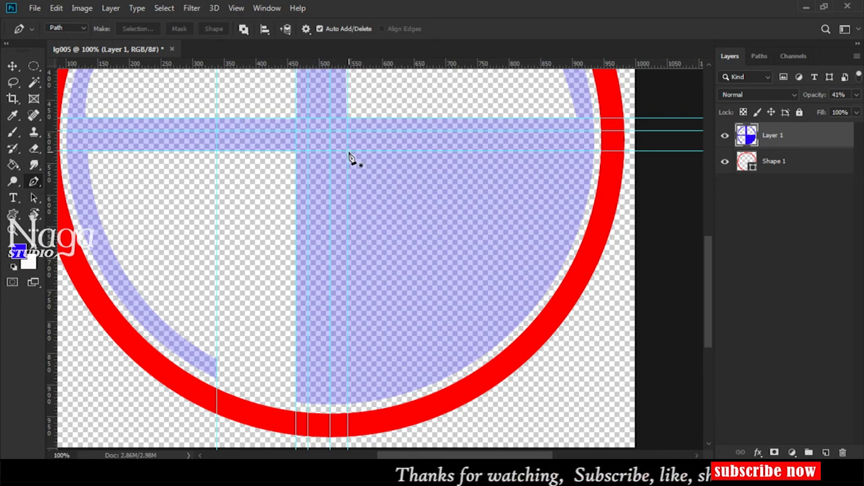
pyautogui.click(348, 404)
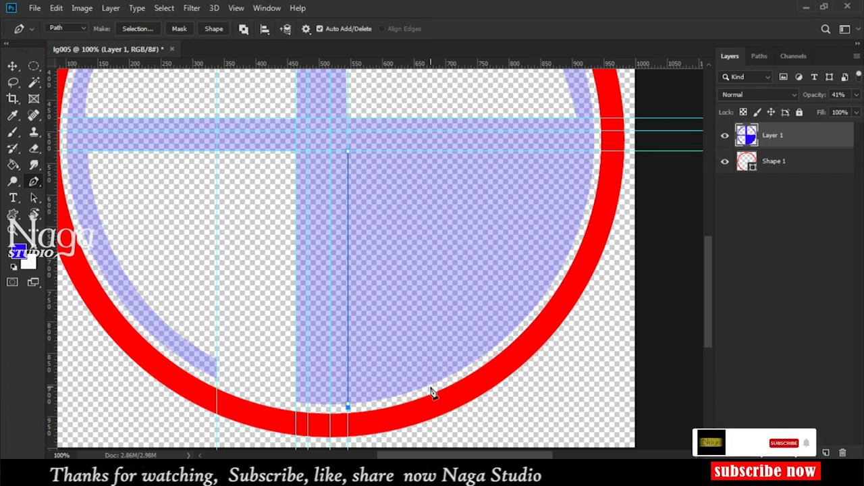
pyautogui.moveTo(434, 384); pyautogui.dragTo(450, 376)
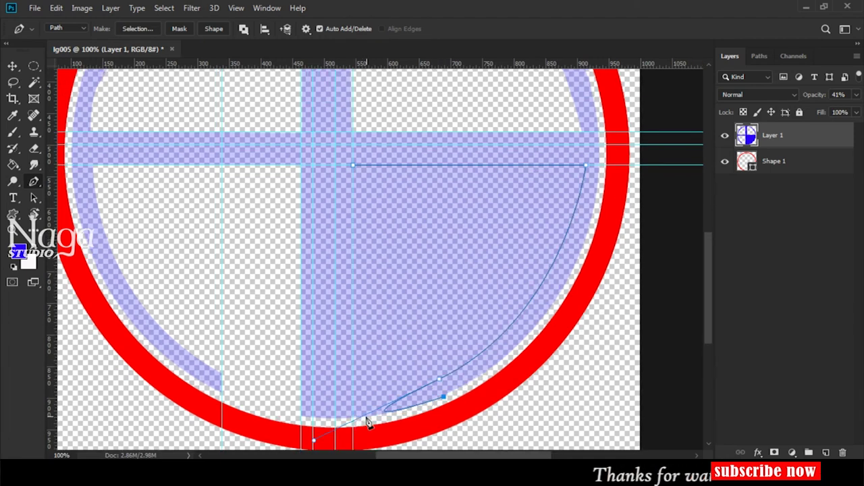
pyautogui.click(358, 422)
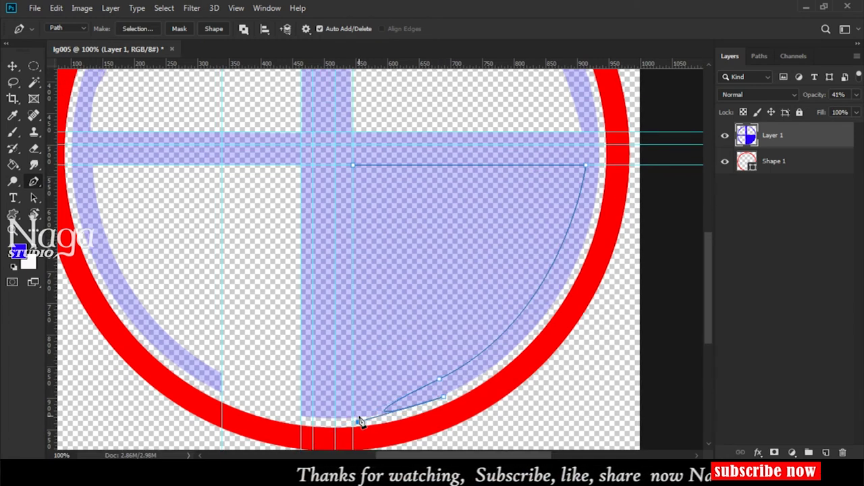
pyautogui.click(353, 165)
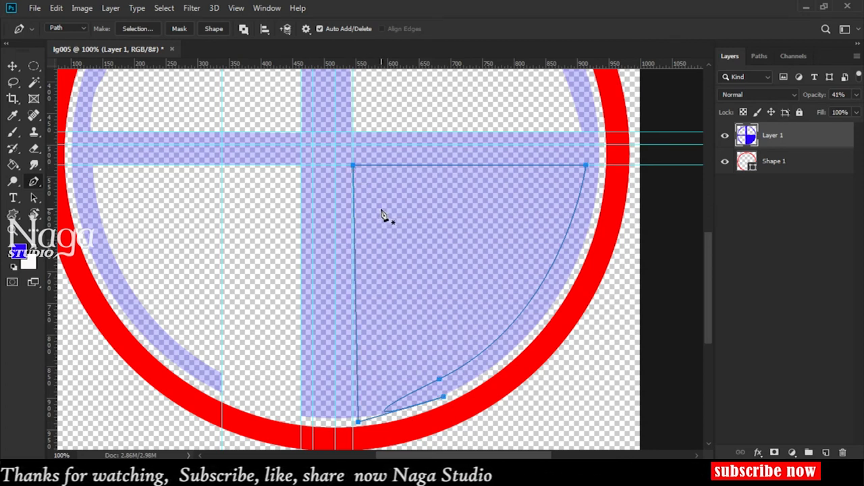
# Step: Convert the quadrant path to a selection and delete its blue fill
pyautogui.rightClick(384, 214)
pyautogui.click(406, 233)
pyautogui.press('Return')
pyautogui.press('Delete')
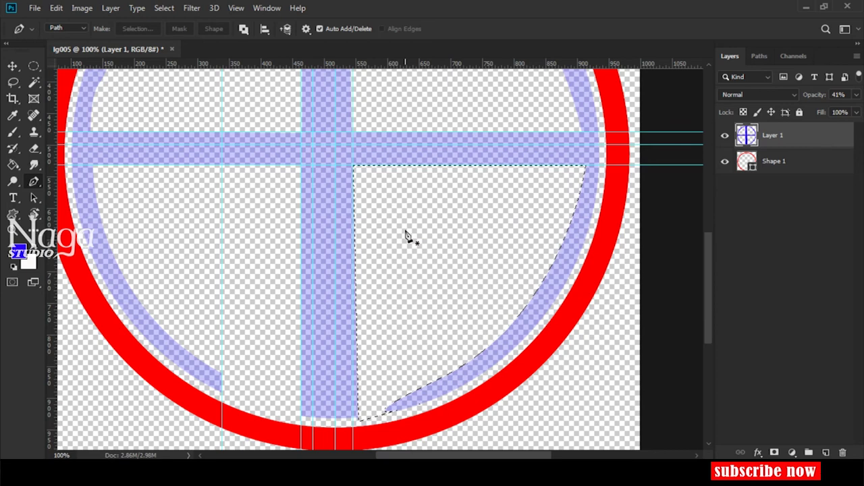
pyautogui.hotkey('alt', 'BackSpace')
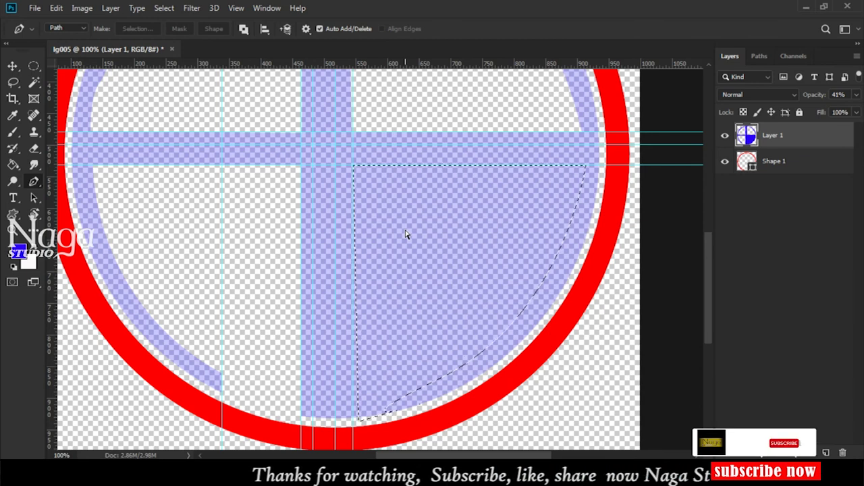
pyautogui.press('Delete')
pyautogui.hotkey('ctrl', 'd')
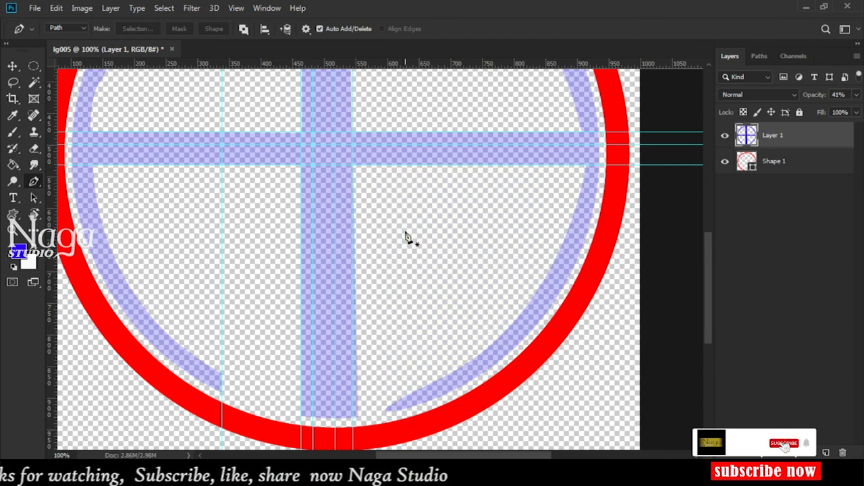
# Step: Outline and select the right arc's lower tip, then fit the image on screen
pyautogui.press('m')
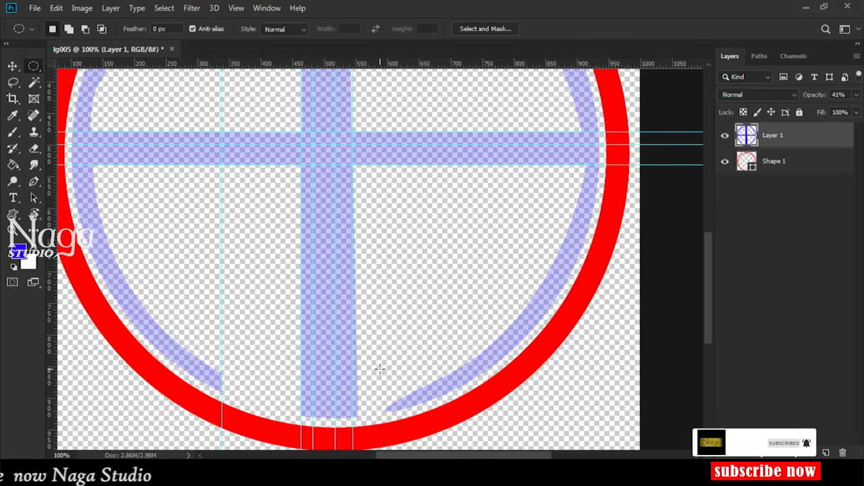
pyautogui.press('p')
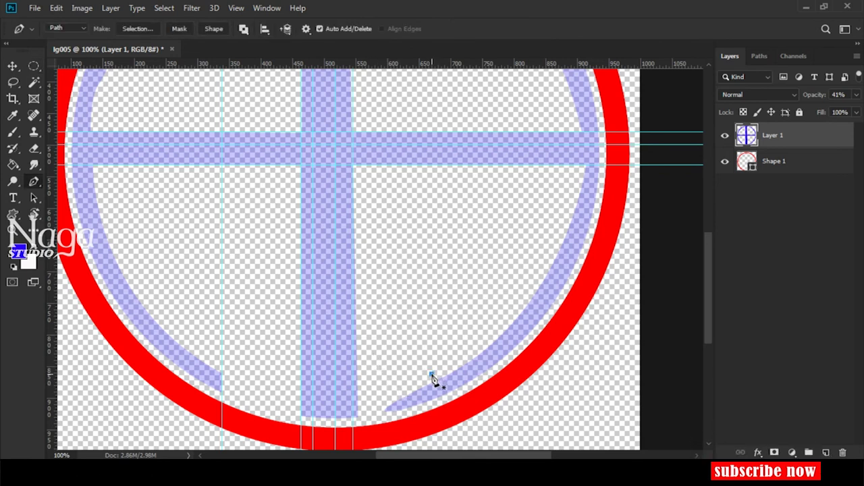
pyautogui.click(389, 364)
pyautogui.click(423, 359)
pyautogui.click(431, 374)
pyautogui.rightClick(401, 403)
pyautogui.click(458, 166)
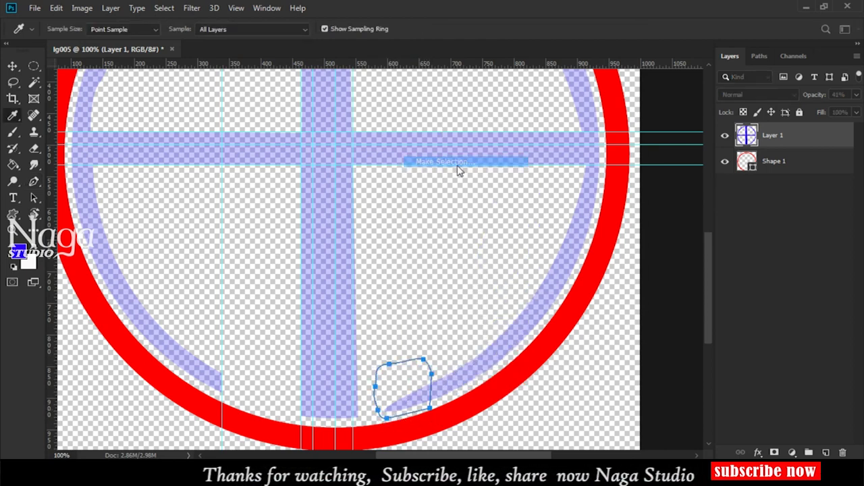
pyautogui.press('Return')
pyautogui.hotkey('ctrl', 'd')
pyautogui.hotkey('ctrl', '0')
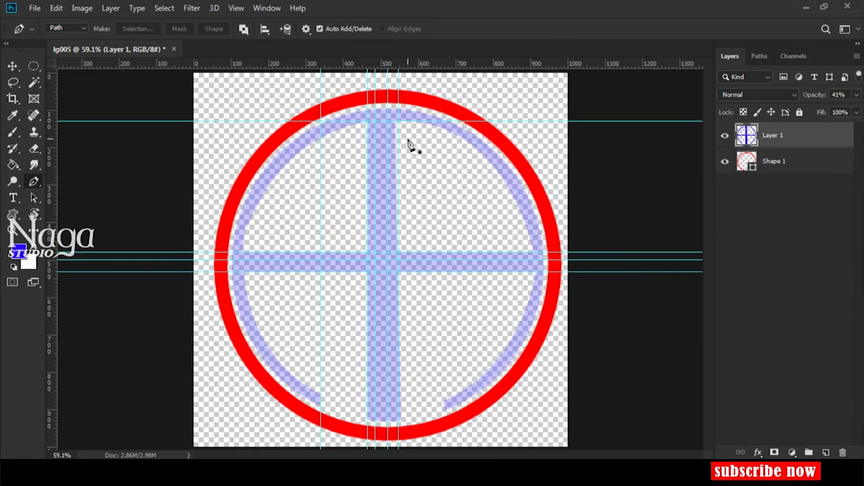
# Step: Delete a thin rectangular strip down the centre of the blue vertical bar
pyautogui.press('m')
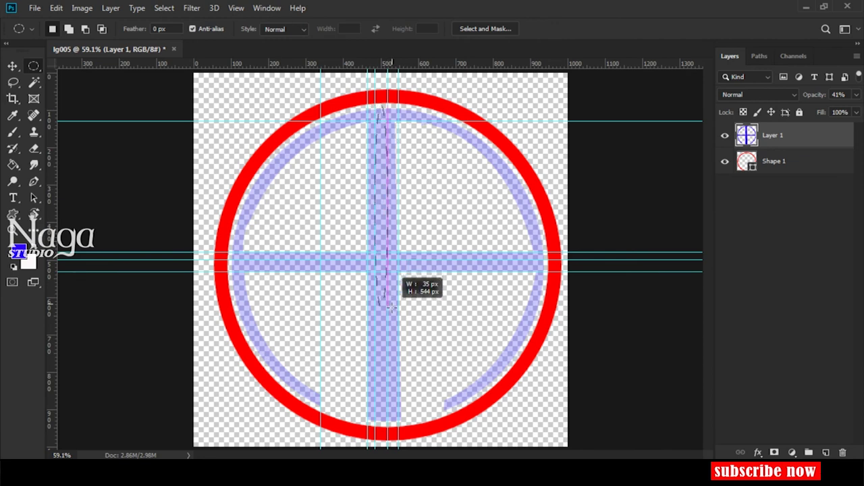
pyautogui.rightClick(34, 62)
pyautogui.click(64, 67)
pyautogui.moveTo(379, 97); pyautogui.dragTo(382, 427)
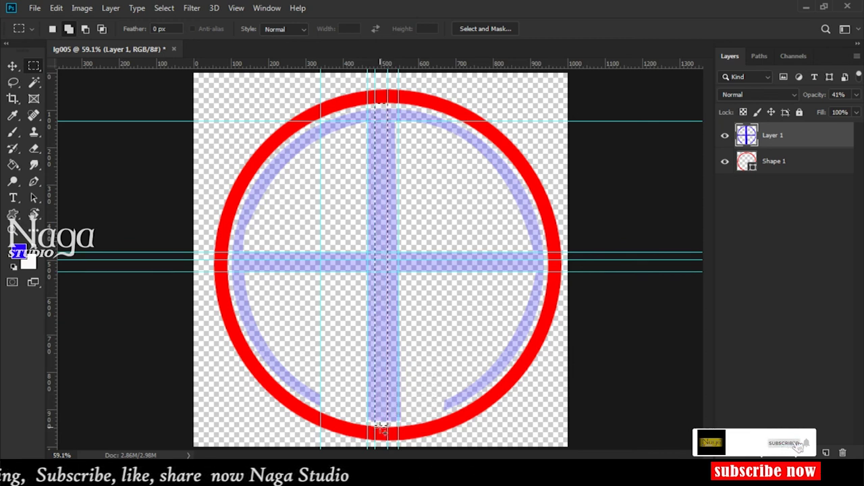
pyautogui.press('Delete')
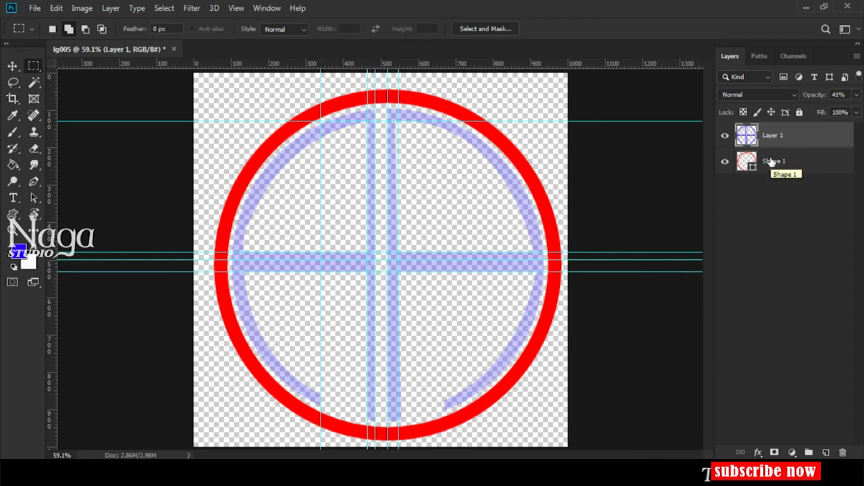
# Step: Raise Layer 1 to 100% opacity and drag all four vertical guides off the canvas
pyautogui.click(856, 95)
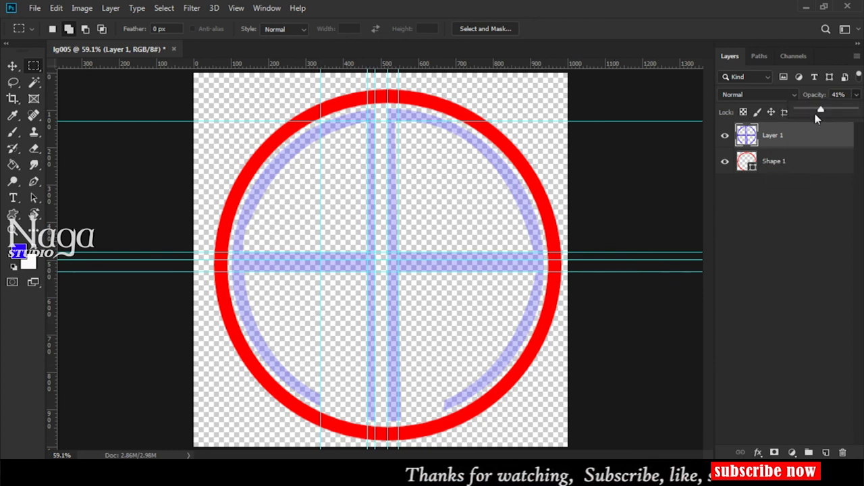
pyautogui.moveTo(820, 110); pyautogui.dragTo(855, 109)
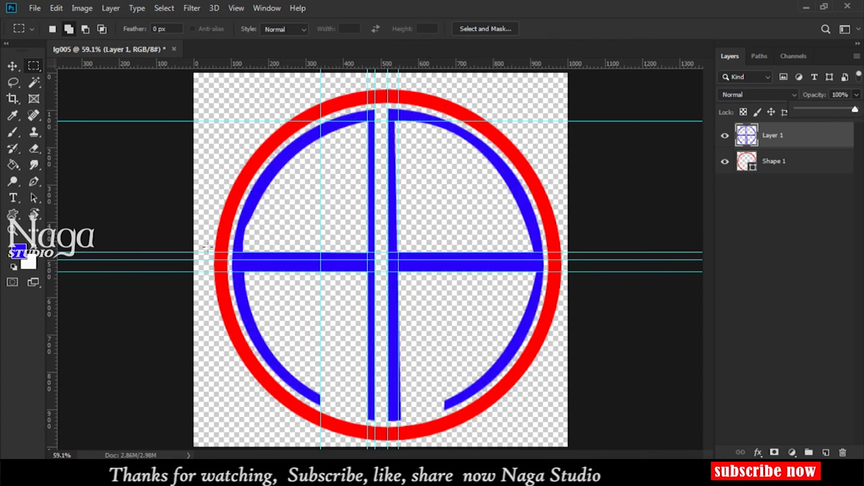
pyautogui.press('v')
pyautogui.moveTo(321, 233); pyautogui.dragTo(67, 243)
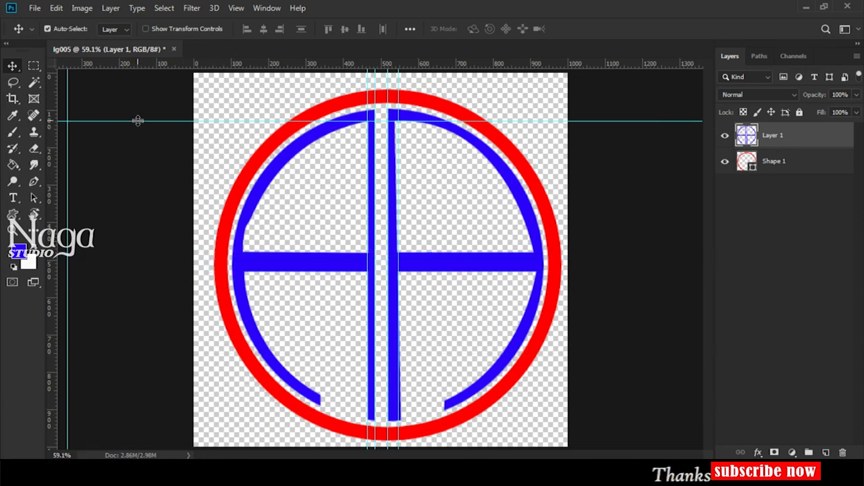
pyautogui.moveTo(367, 91); pyautogui.dragTo(120, 114)
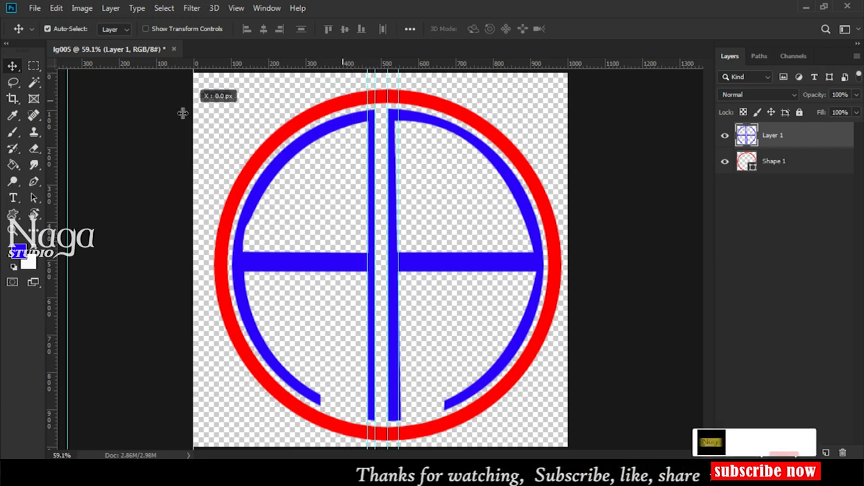
pyautogui.moveTo(376, 94); pyautogui.dragTo(116, 114)
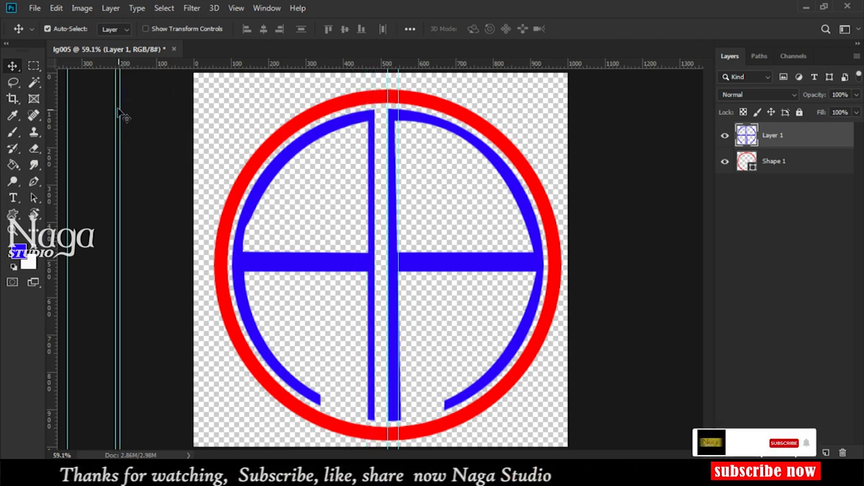
pyautogui.moveTo(388, 102); pyautogui.dragTo(706, 119)
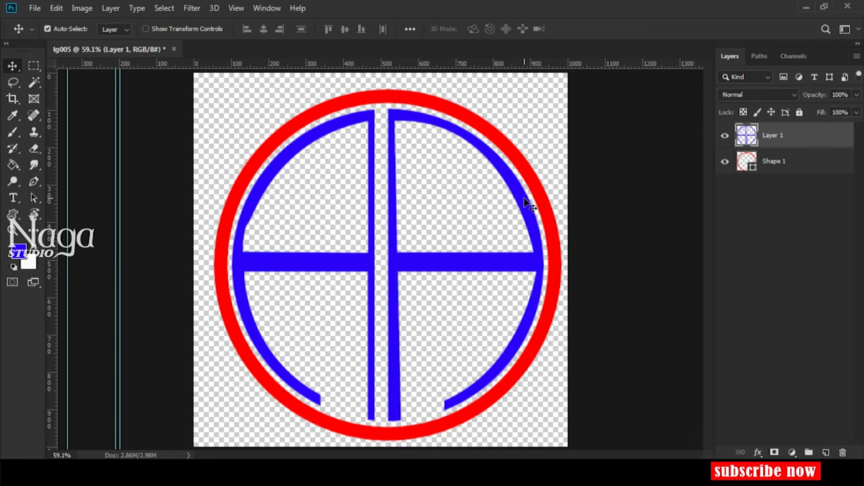